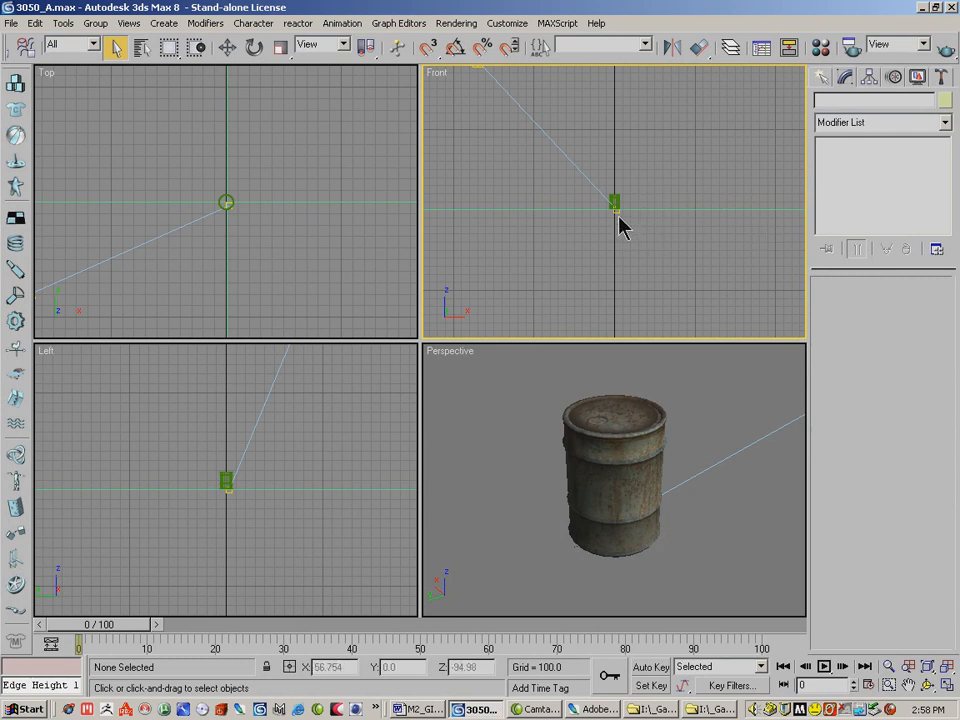
- Delete the target directional light from the scene
click(888, 666)
drag(596, 242, 602, 265)
click(227, 47)
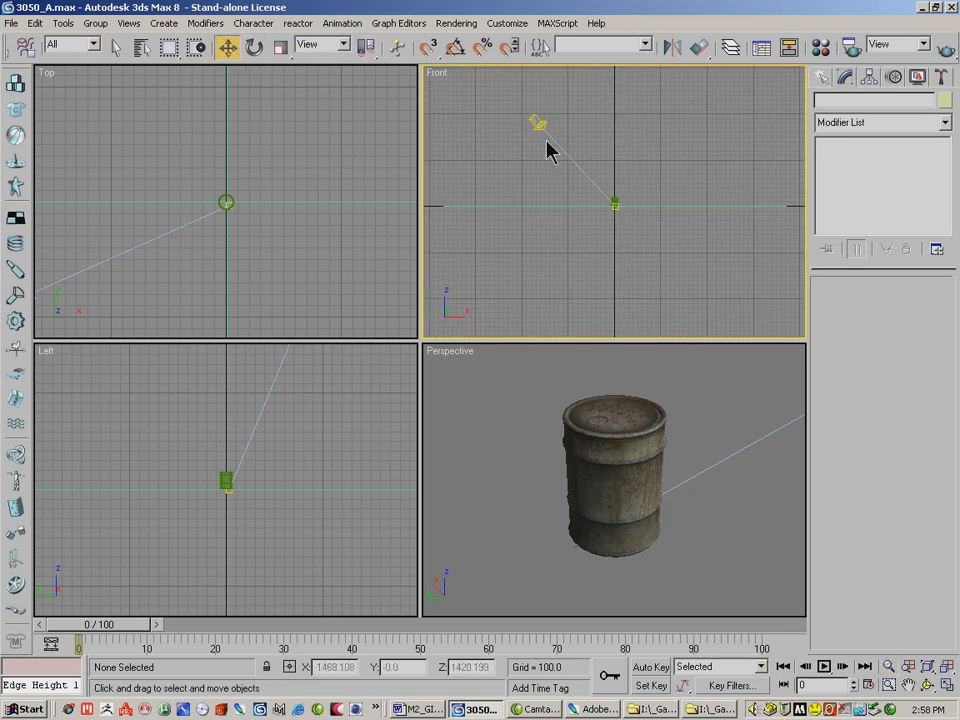
click(540, 122)
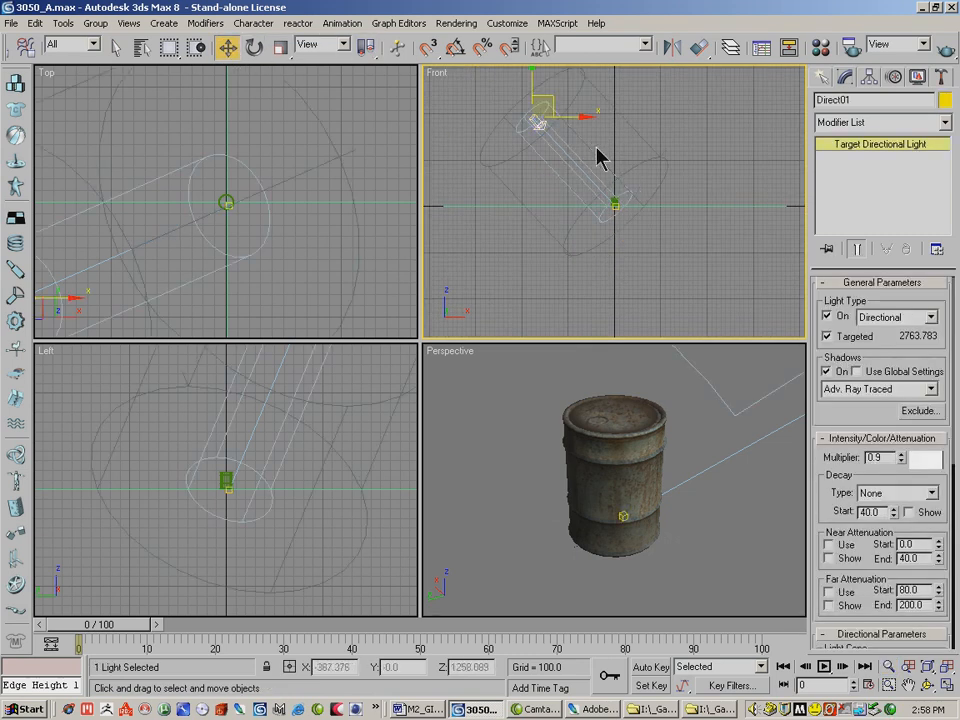
key(Delete)
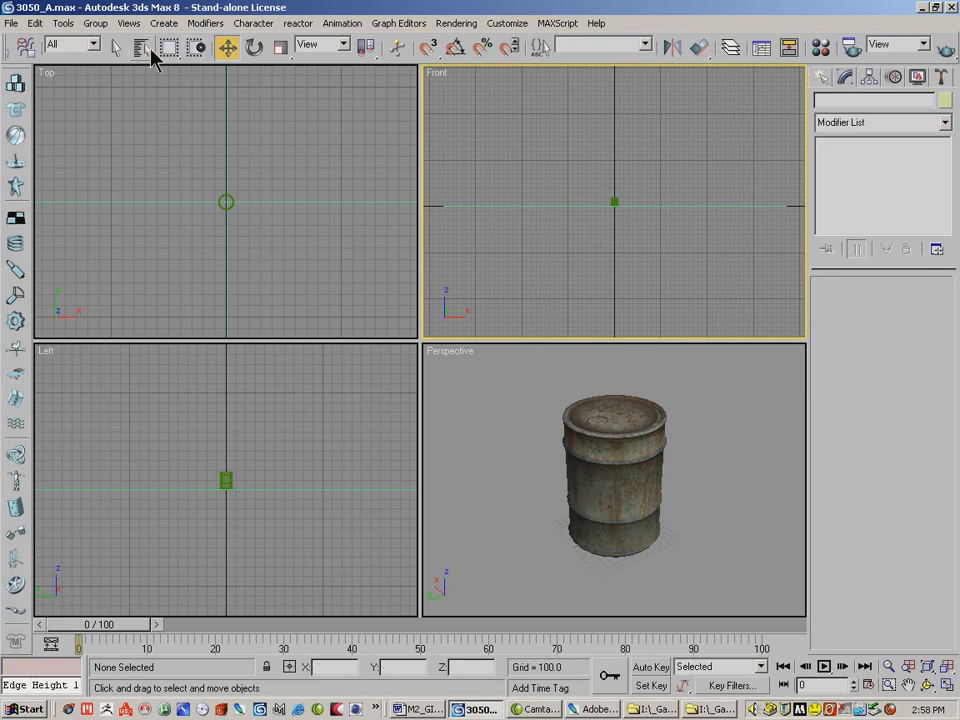
- Check which objects remain in the scene by listing them and selecting the ground plane and the barrel
key(h)
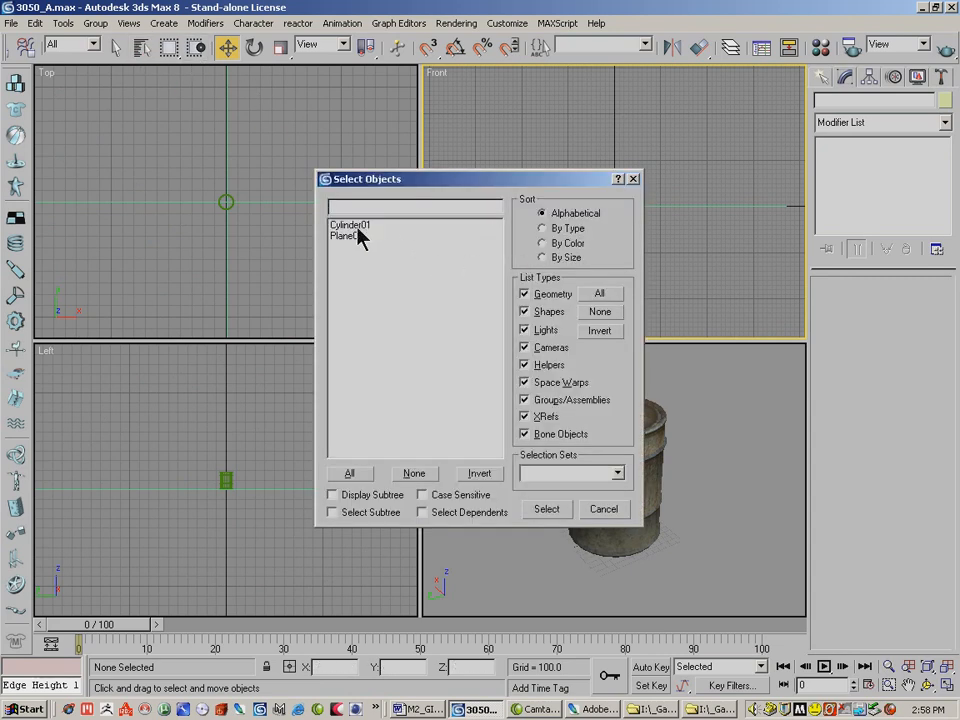
click(633, 179)
click(677, 206)
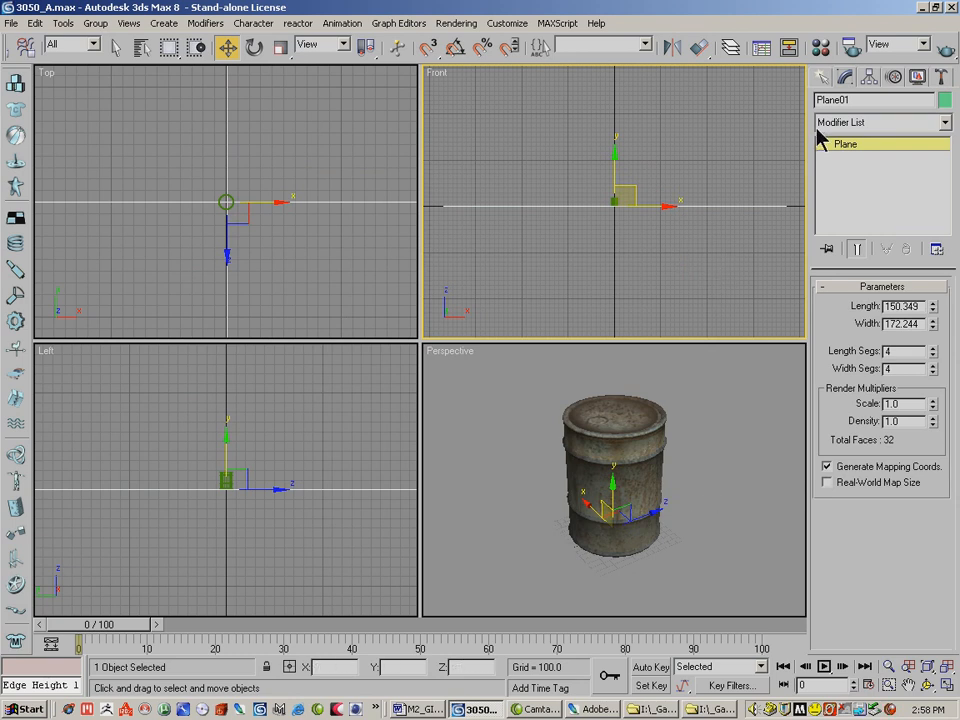
right_click(604, 407)
right_click(655, 302)
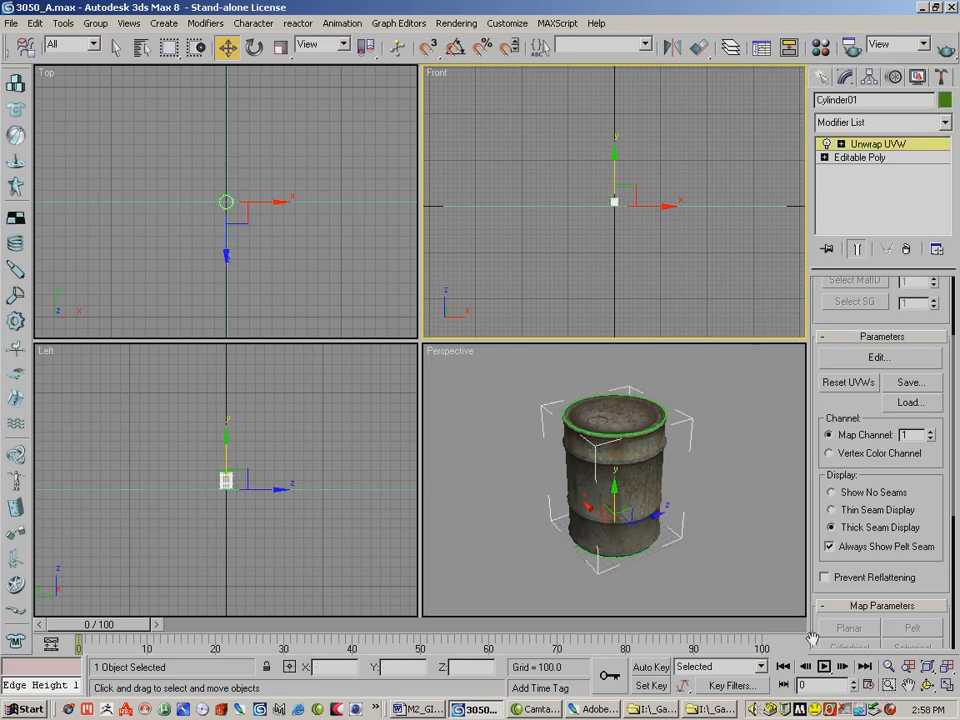
- Create a standard Skylight in the Top view, to the upper right of the barrel
click(857, 579)
click(888, 666)
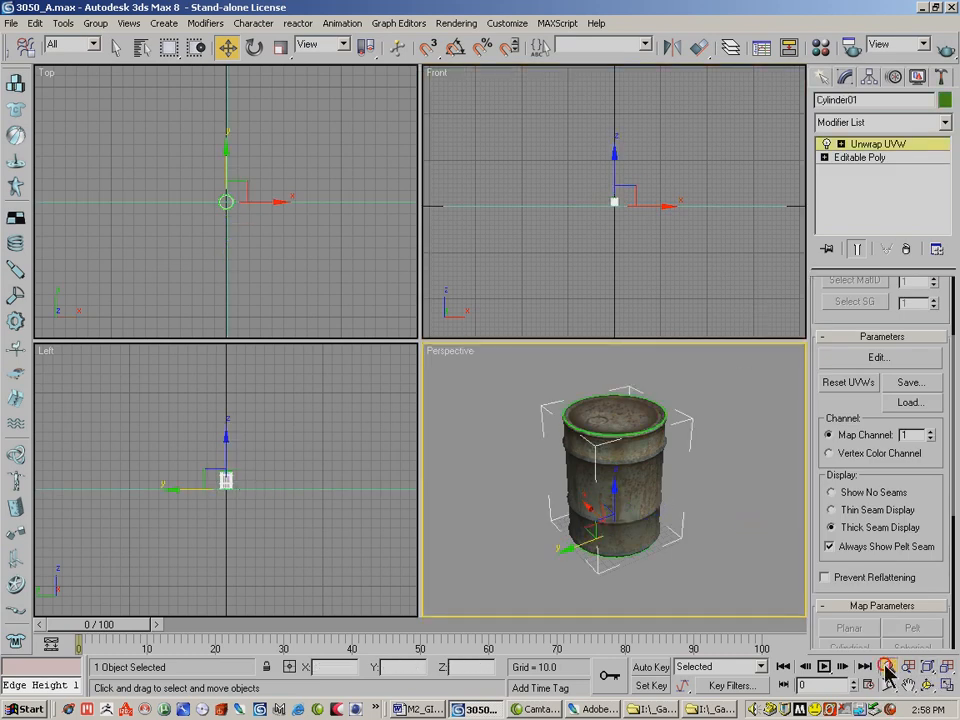
click(589, 252)
drag(589, 252, 574, 143)
drag(248, 228, 242, 150)
click(252, 508)
drag(252, 508, 264, 435)
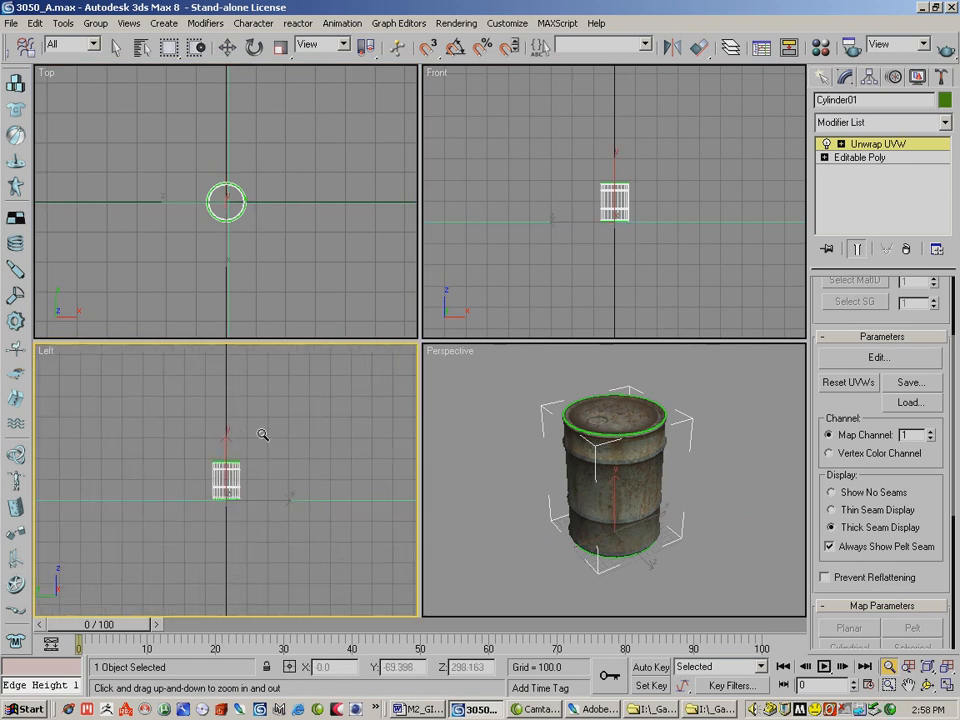
click(823, 80)
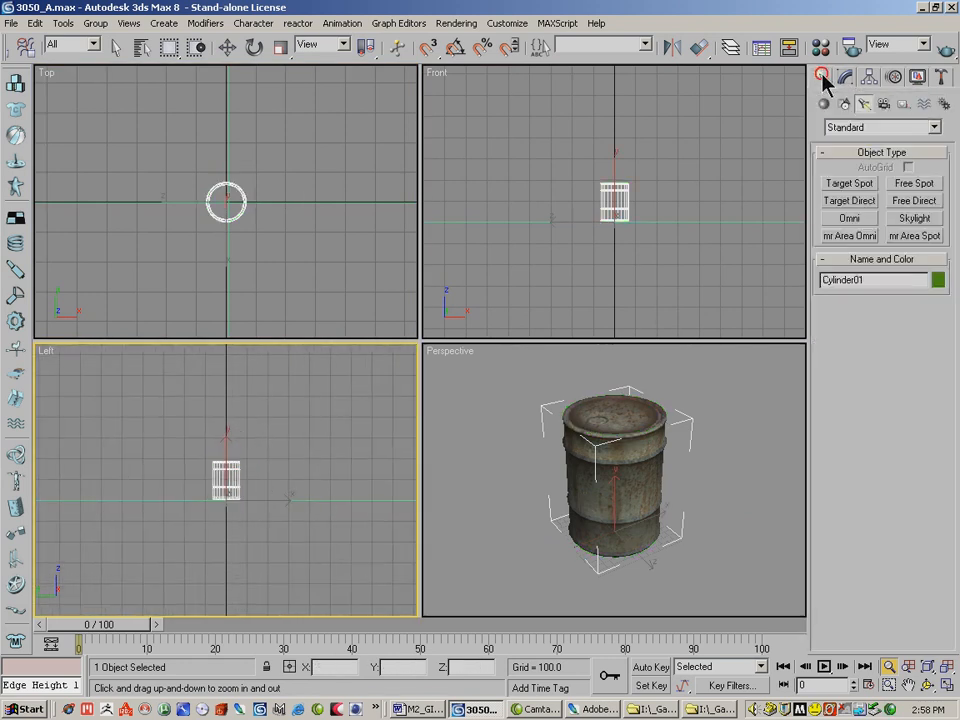
click(929, 220)
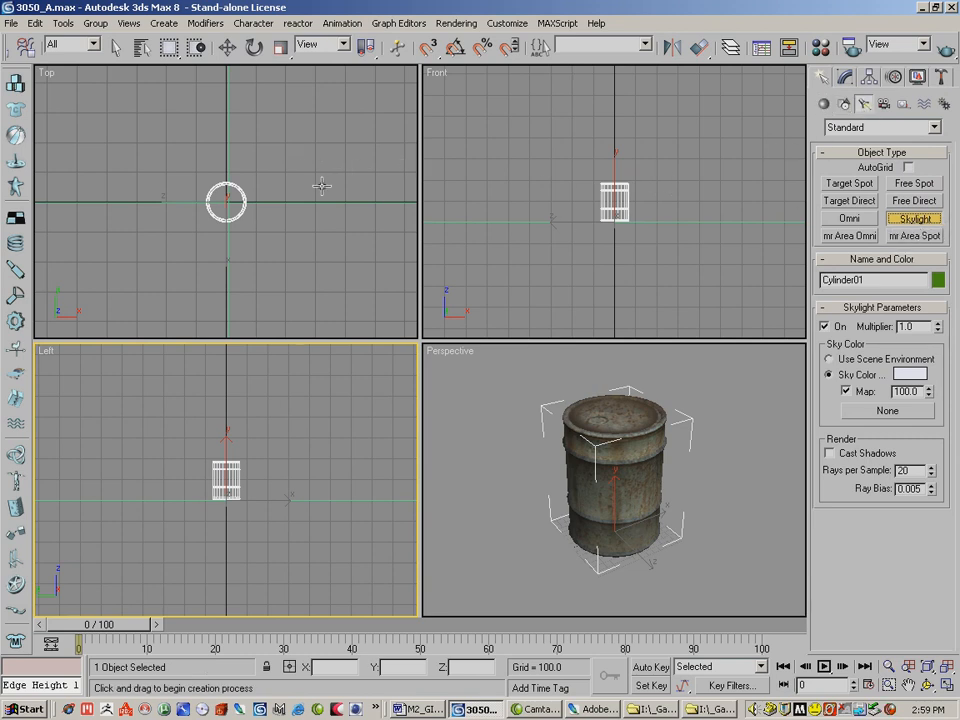
click(300, 153)
- Move the skylight directly above the barrel's centre, at a height of about 484
click(227, 47)
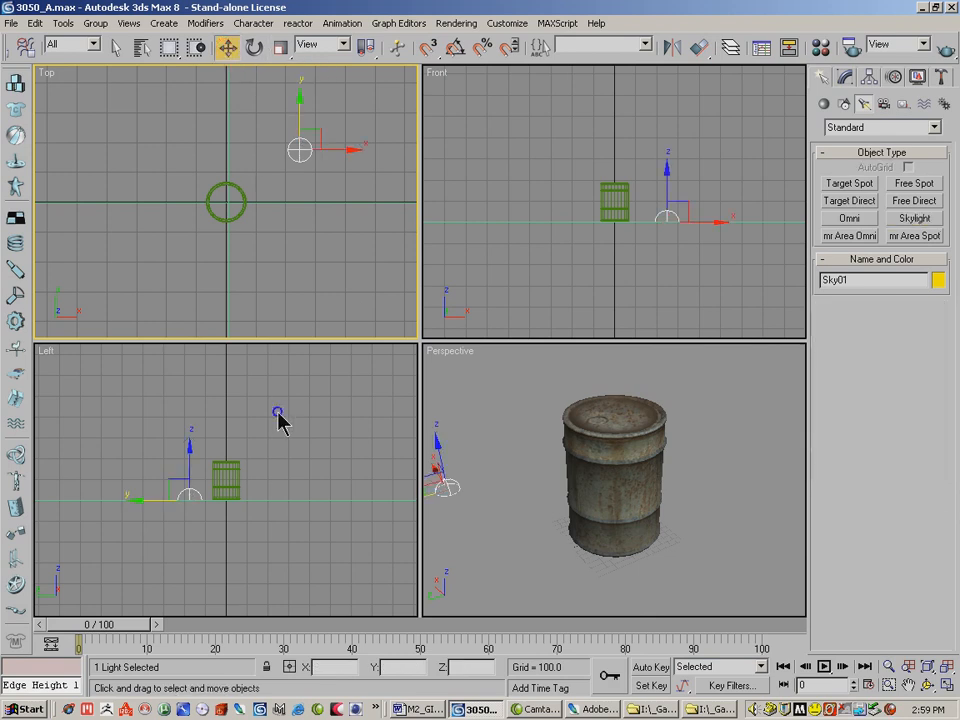
click(180, 475)
drag(180, 475, 220, 372)
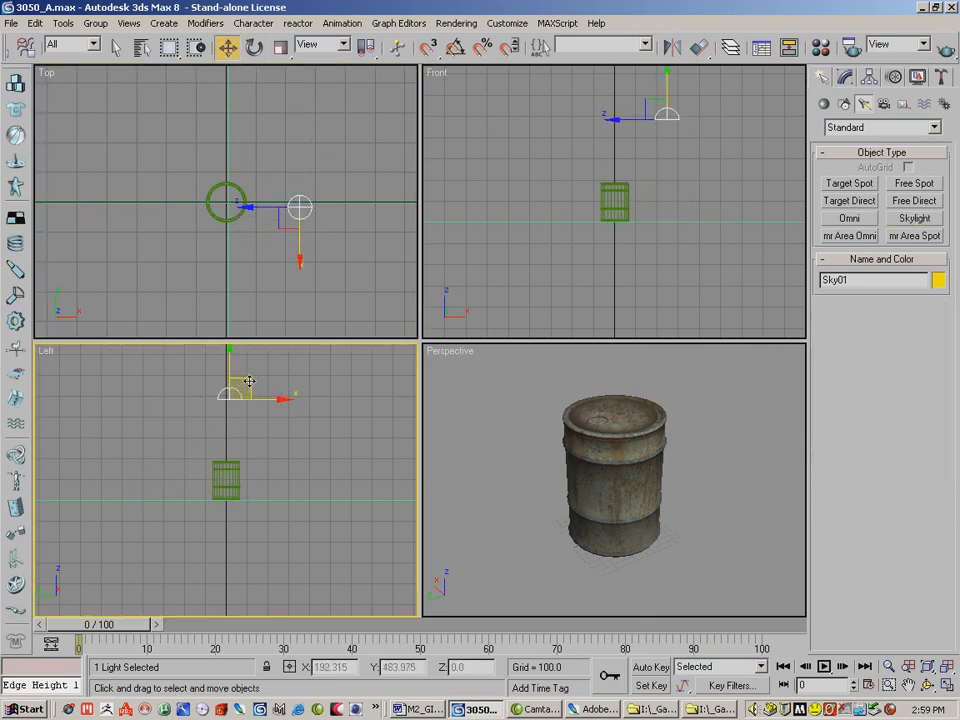
click(301, 201)
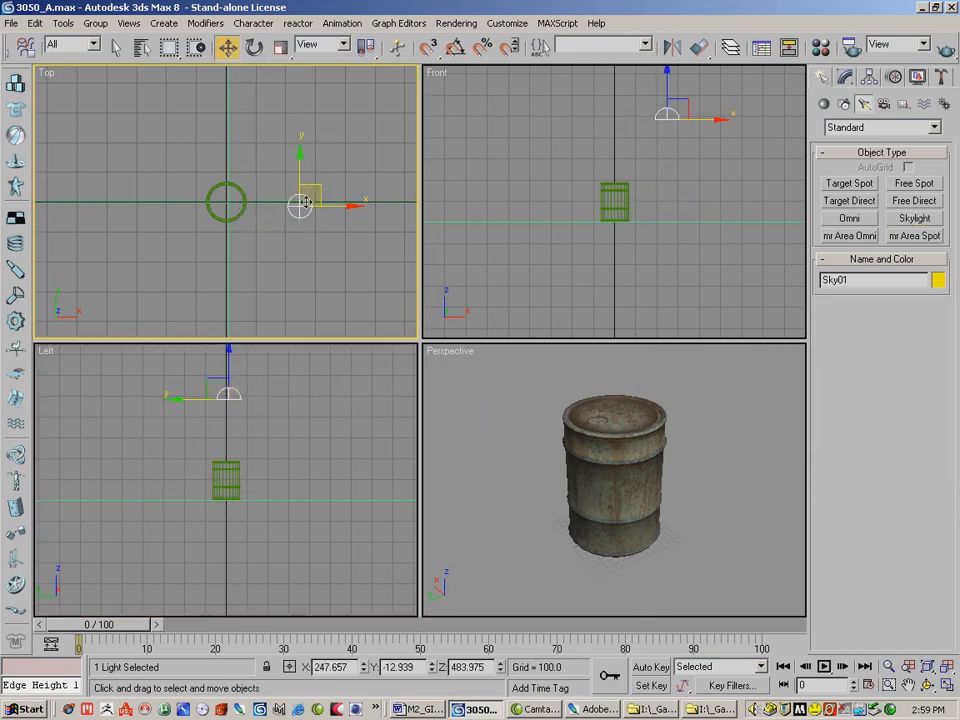
drag(318, 197, 241, 194)
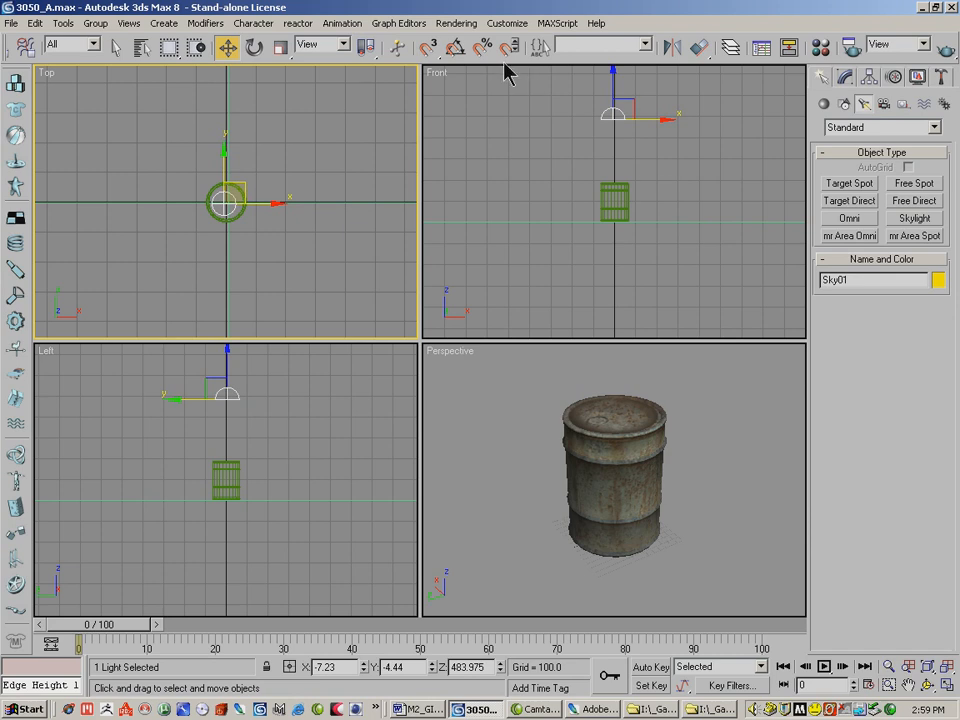
- Activate Light Tracer as the scene's advanced lighting with its default parameters
click(461, 26)
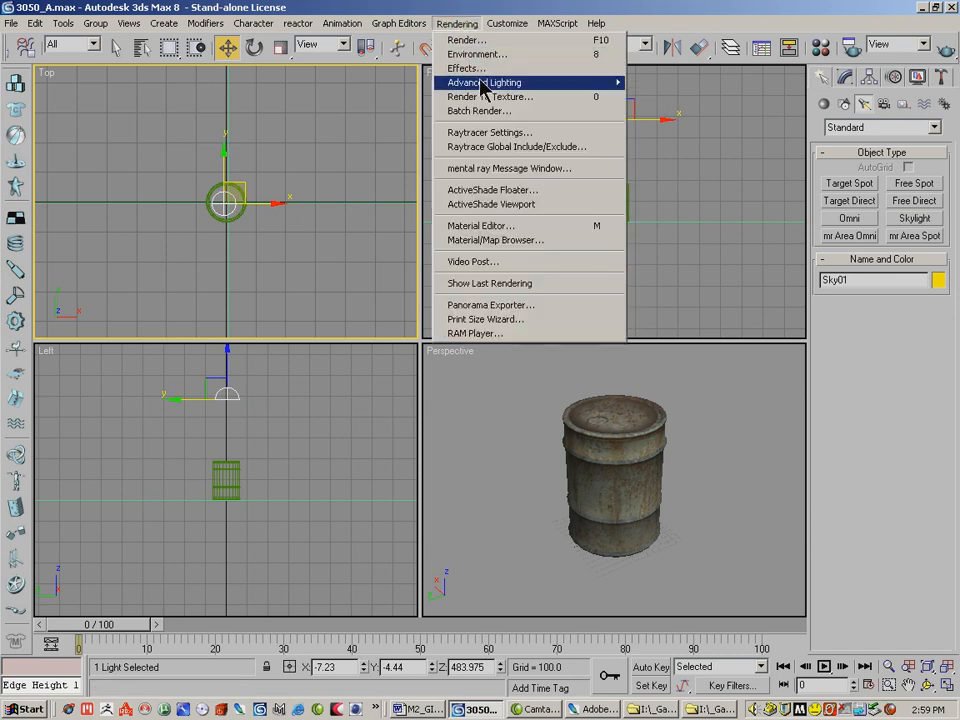
mouse_move(484, 84)
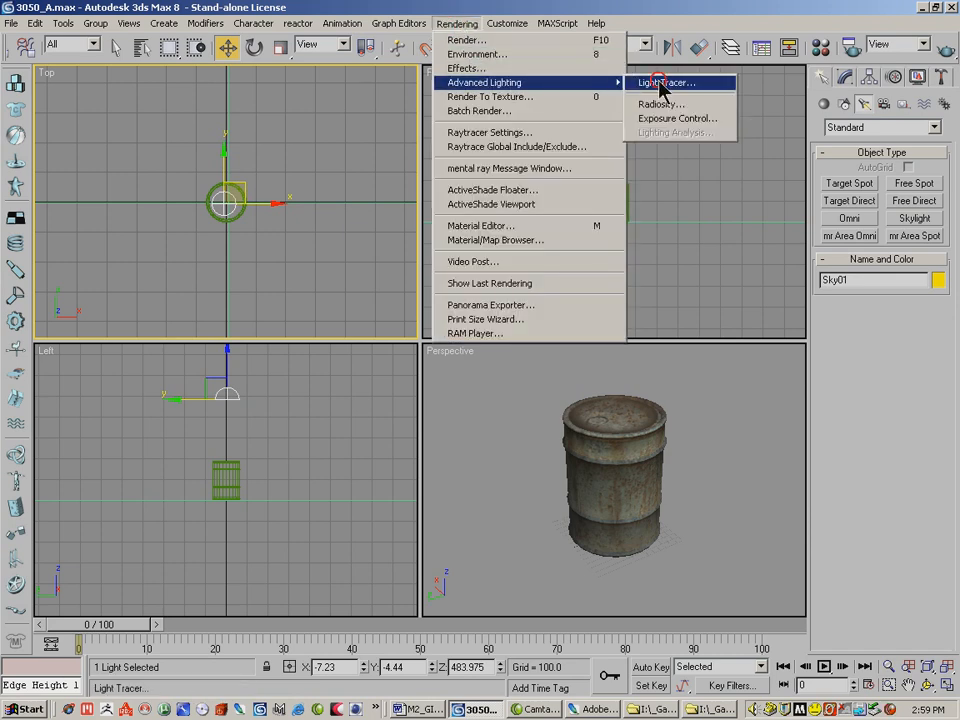
click(659, 87)
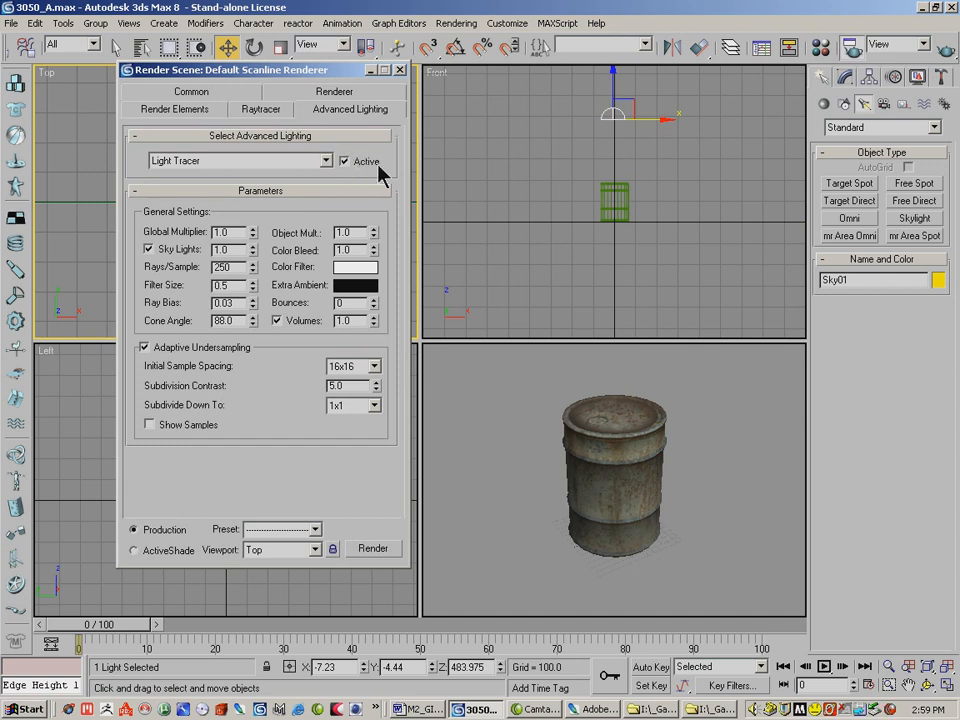
click(399, 70)
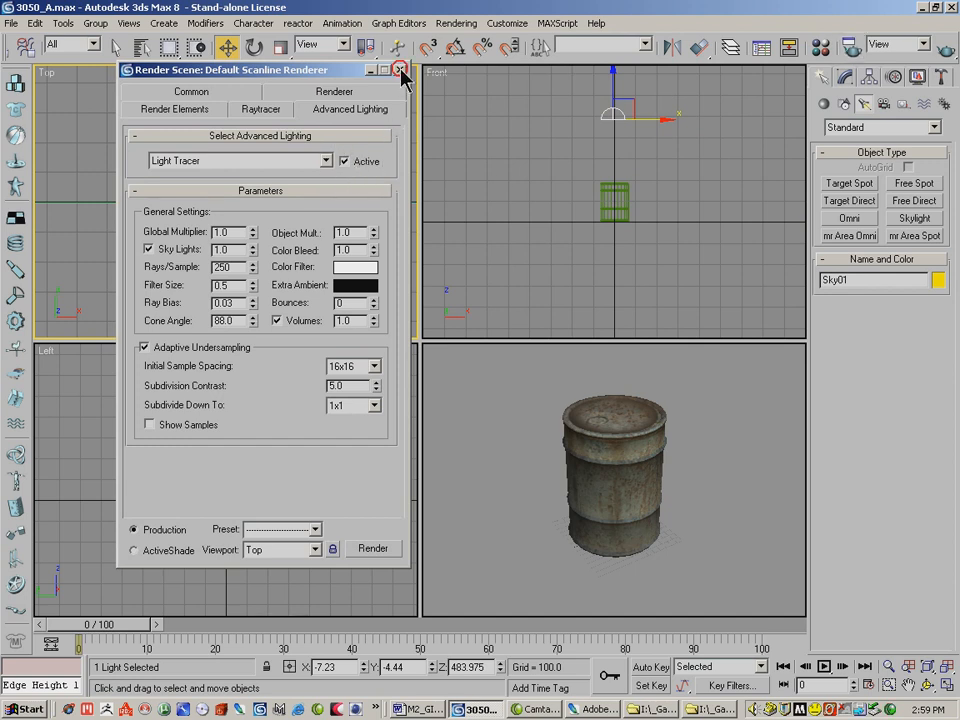
- Render the Perspective view to inspect the barrel under the skylight, and stop the render before it finishes
click(712, 423)
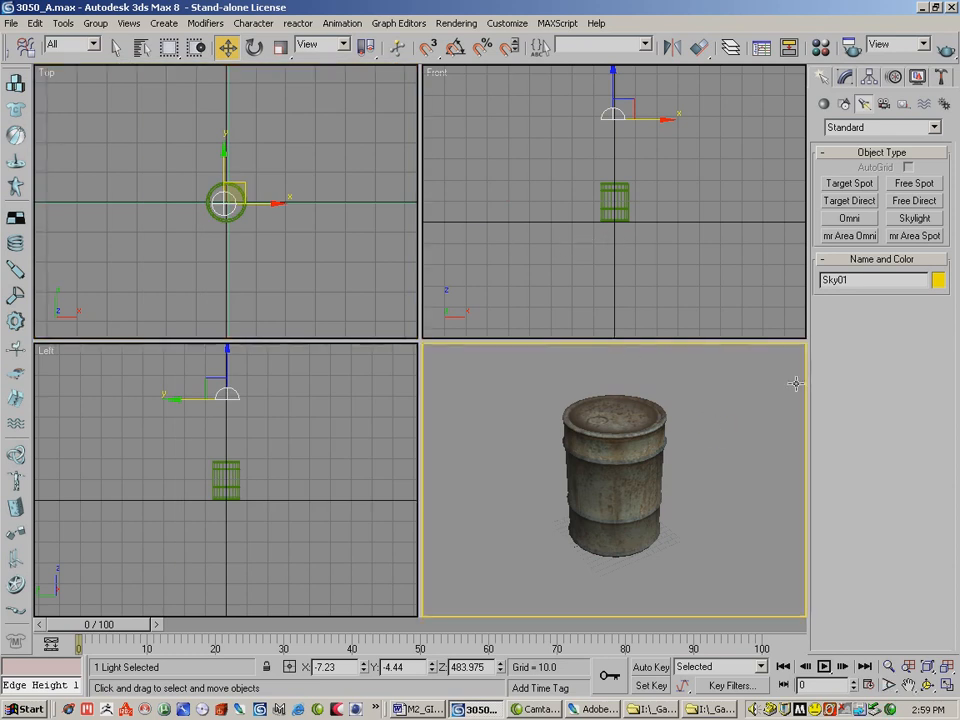
click(944, 56)
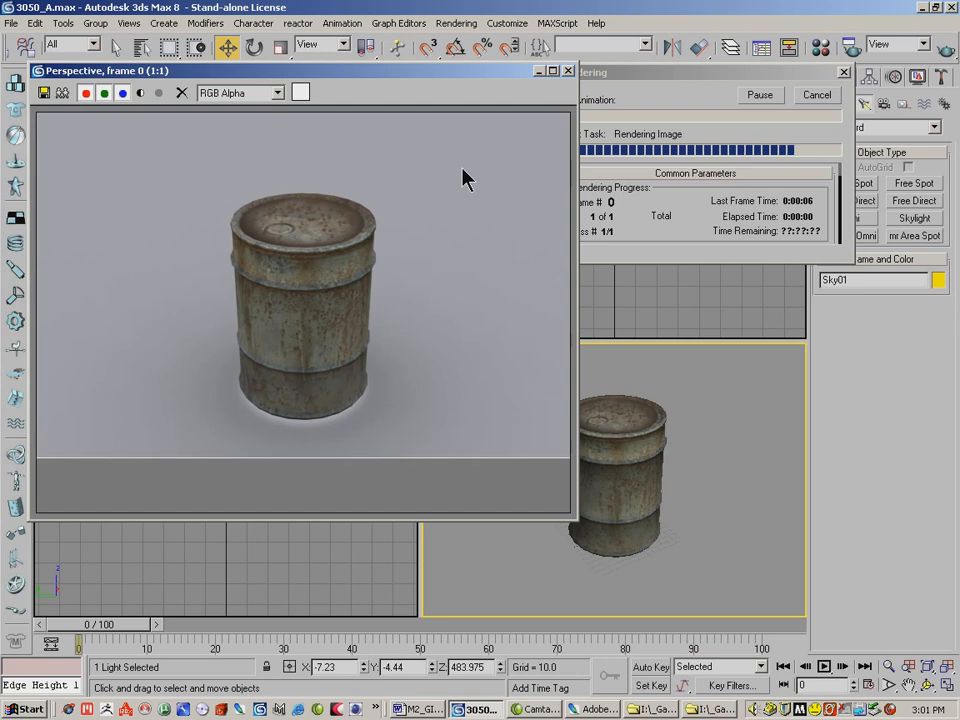
click(567, 71)
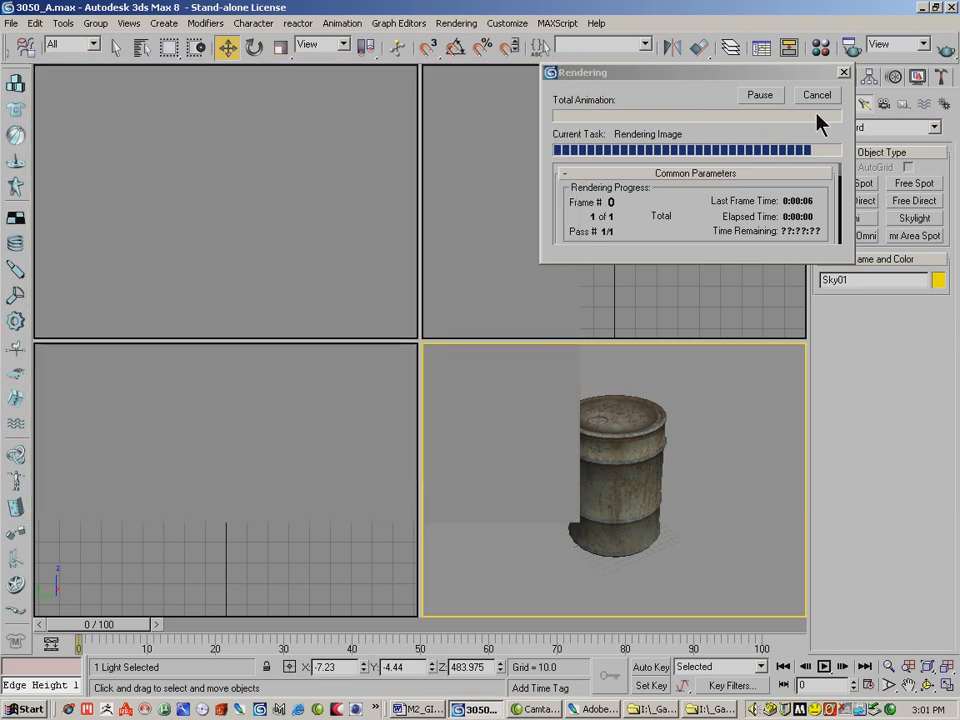
click(818, 96)
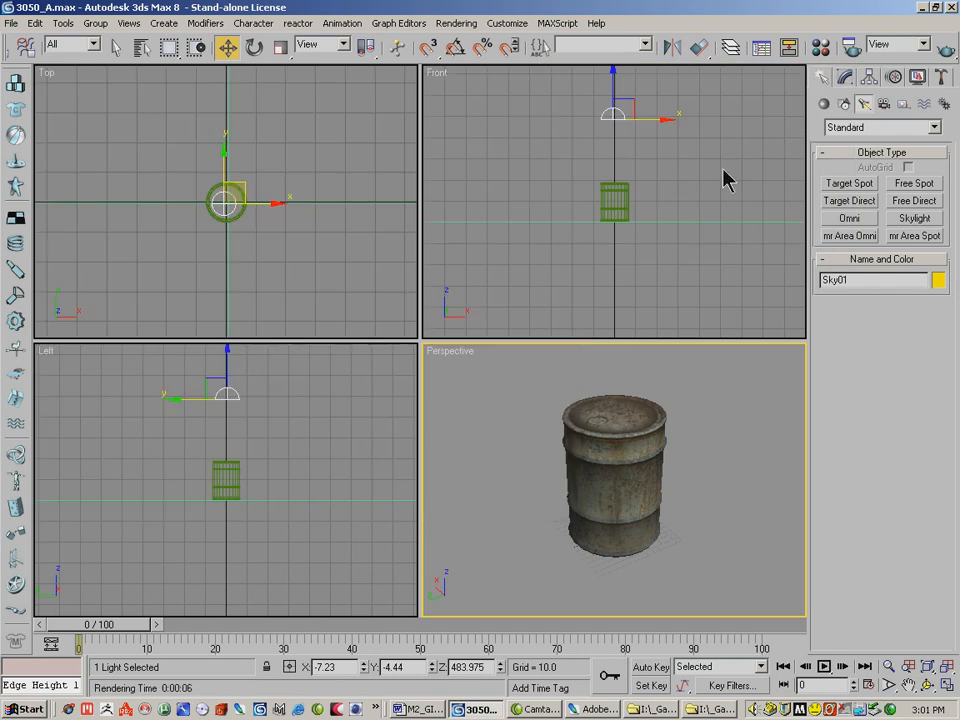
- Select the barrel and open Render To Texture for it, keeping the dialog clear of the Perspective view
click(587, 432)
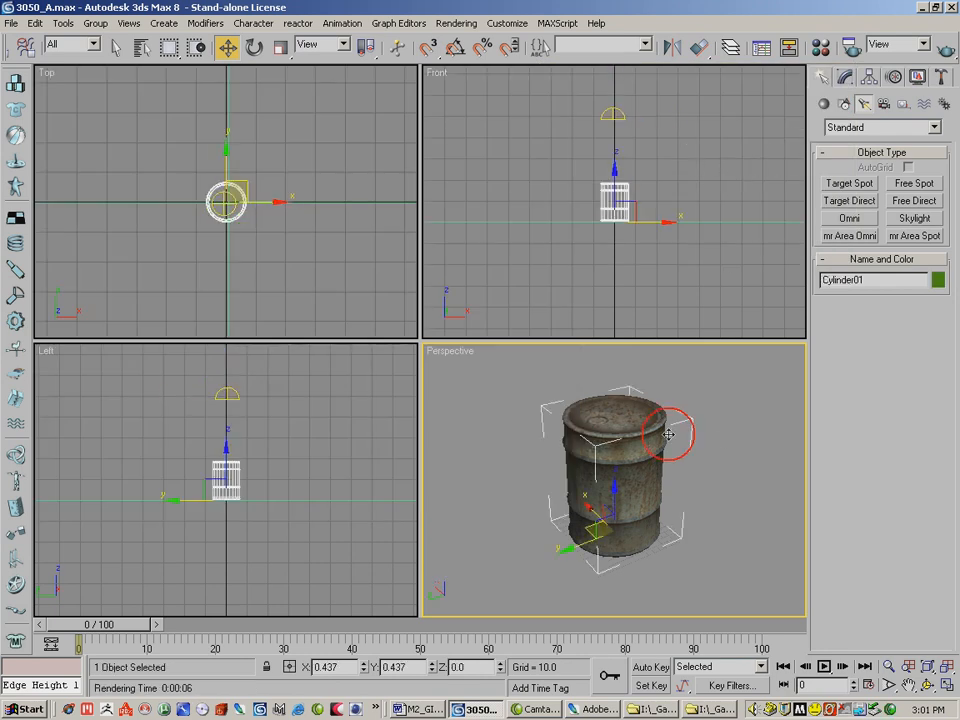
click(457, 24)
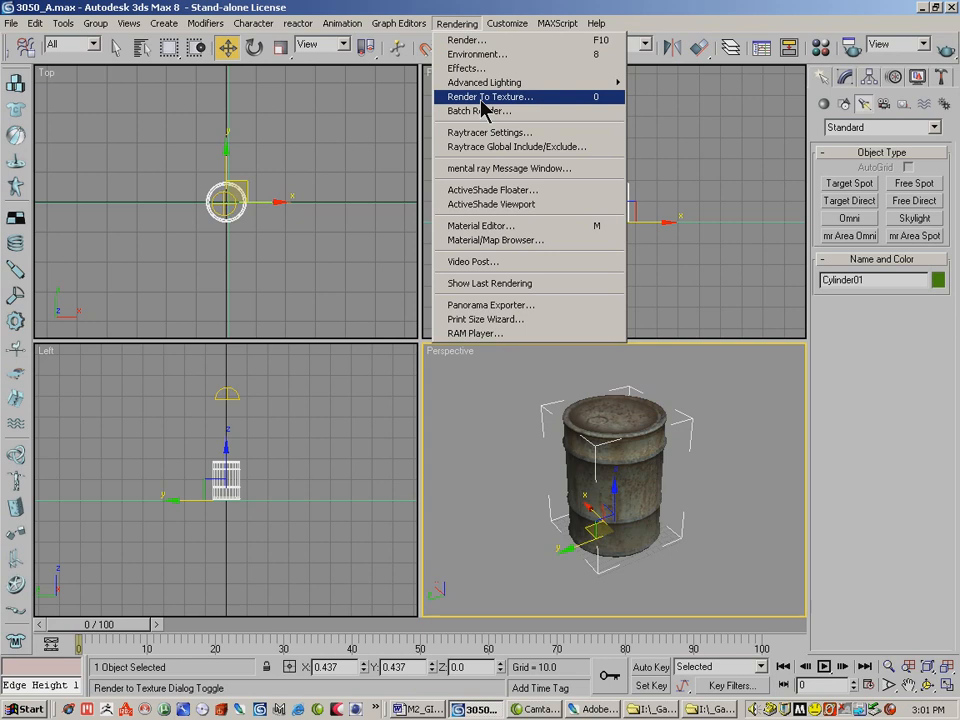
click(471, 10)
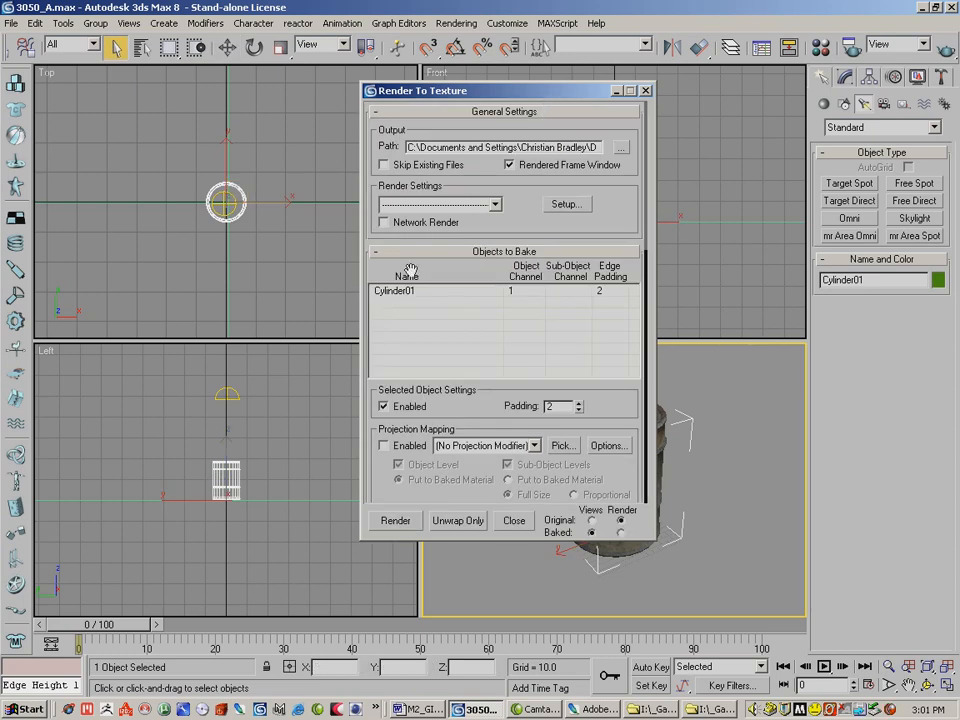
click(510, 89)
drag(510, 89, 390, 92)
- Set the output path for the baked texture to the Desktop
click(501, 150)
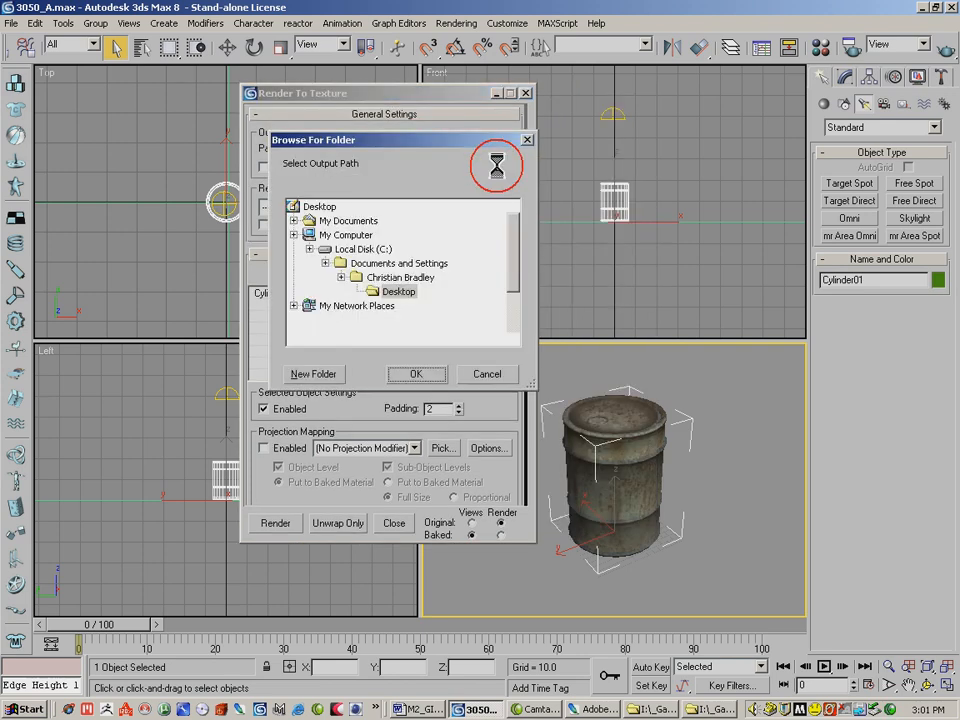
drag(510, 246, 512, 209)
click(321, 208)
click(416, 373)
- Add a LightingMap element to the barrel's texture bake output
drag(484, 229, 476, 107)
drag(376, 295, 373, 204)
drag(304, 317, 316, 170)
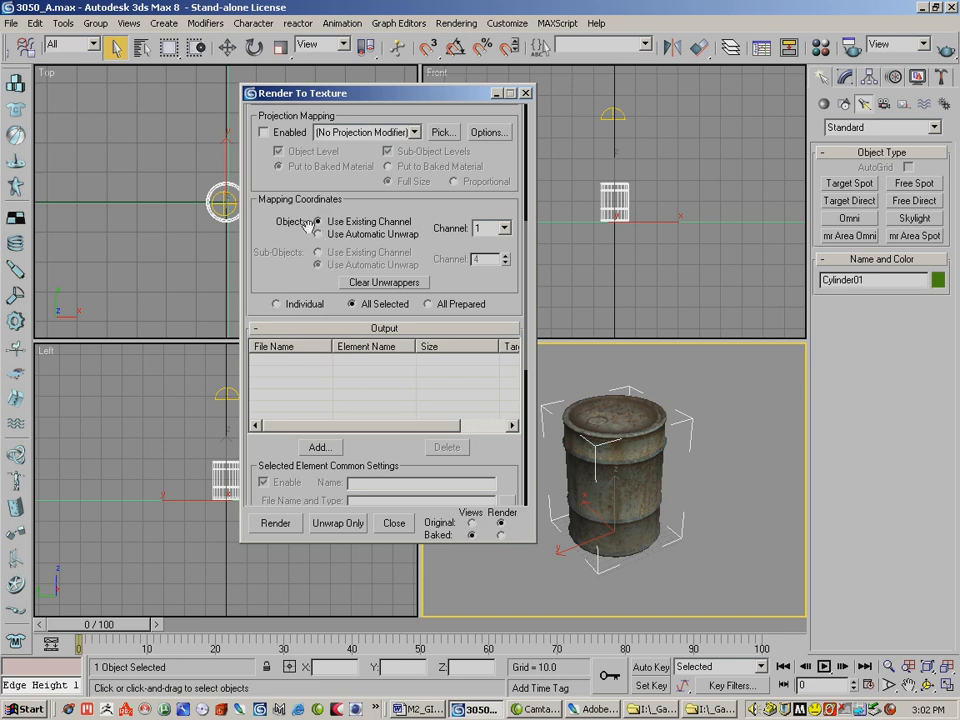
drag(268, 250, 294, 122)
click(318, 320)
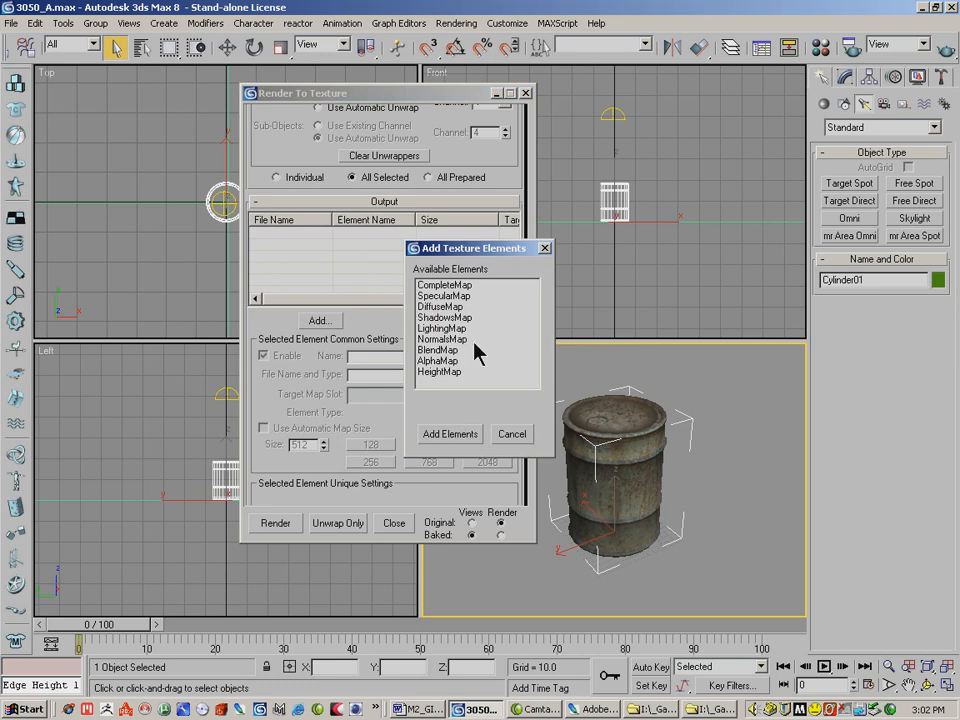
click(441, 328)
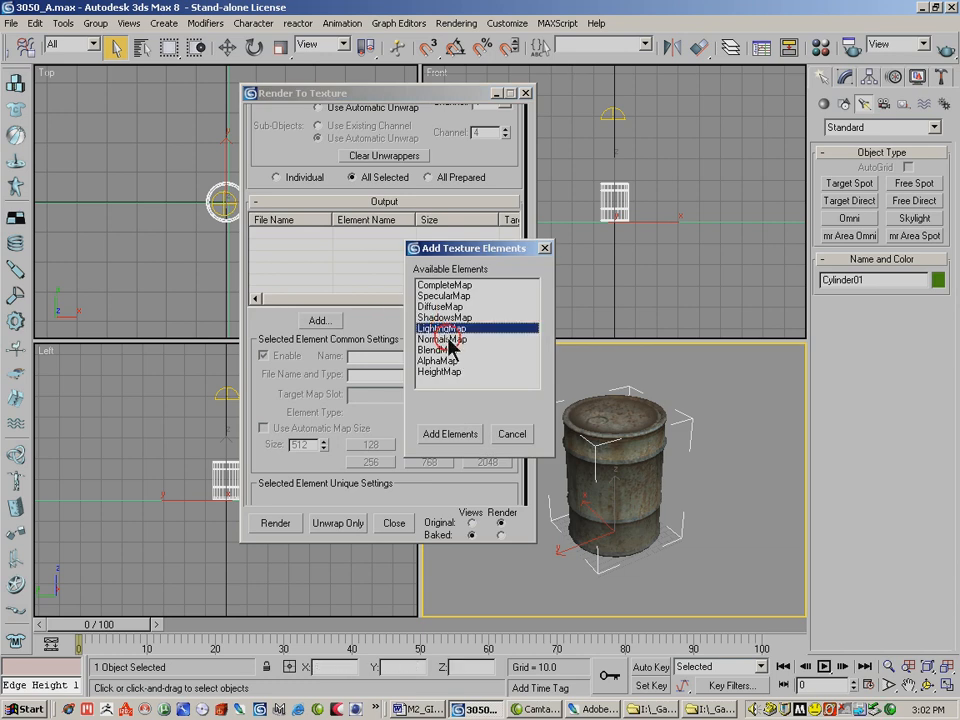
click(452, 433)
- Set the LightingMap's size to 512 and check its remaining element and baked material settings
drag(377, 348, 378, 237)
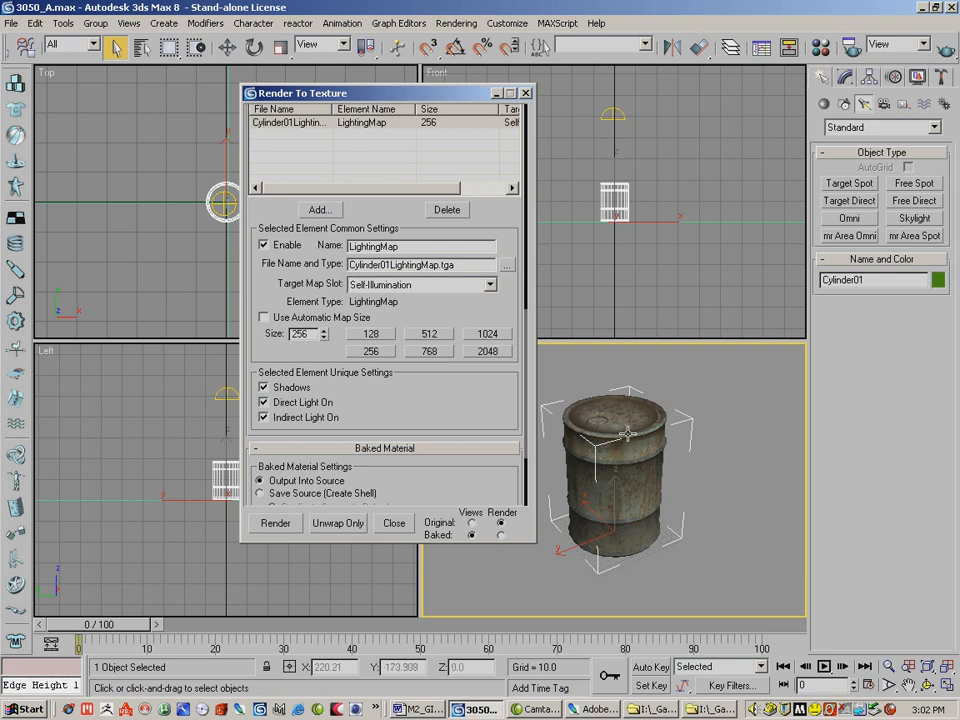
click(428, 335)
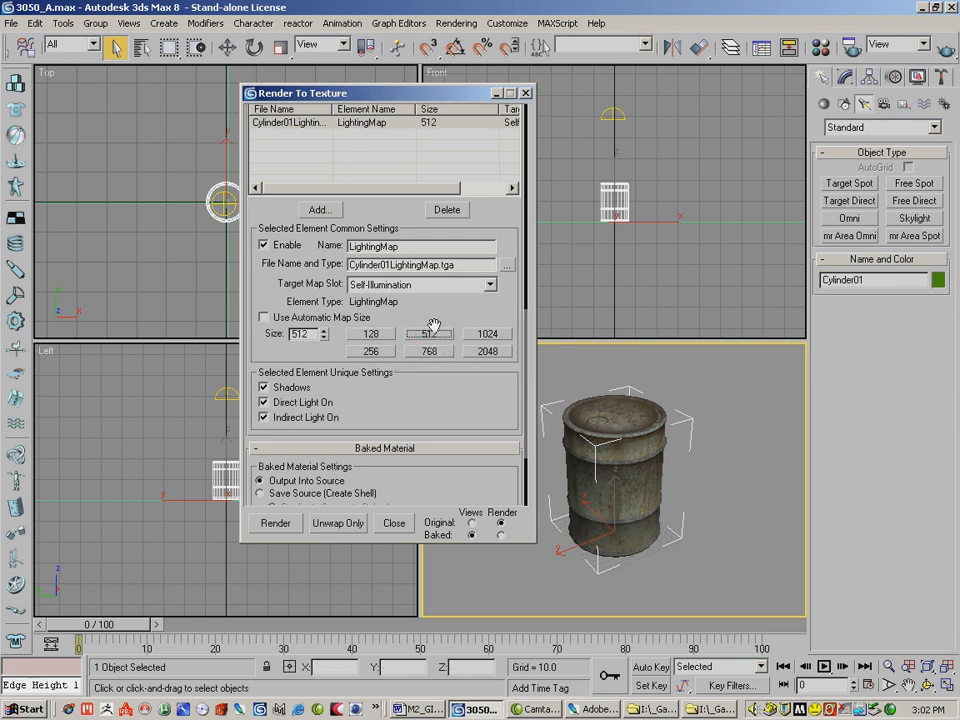
scroll(428, 320, down, 2)
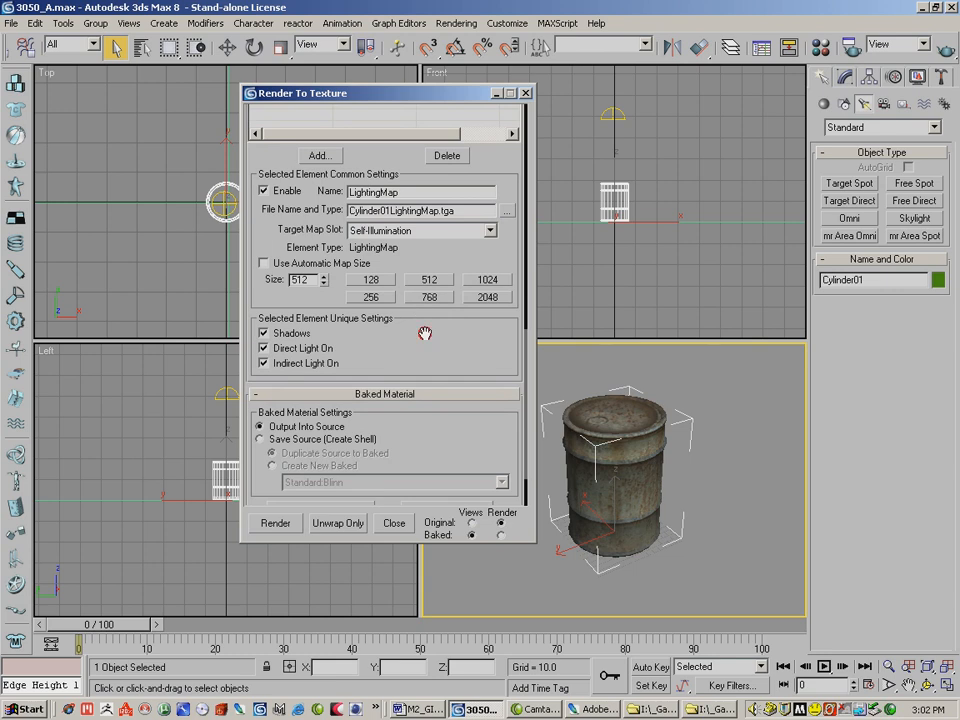
scroll(425, 332, down, 2)
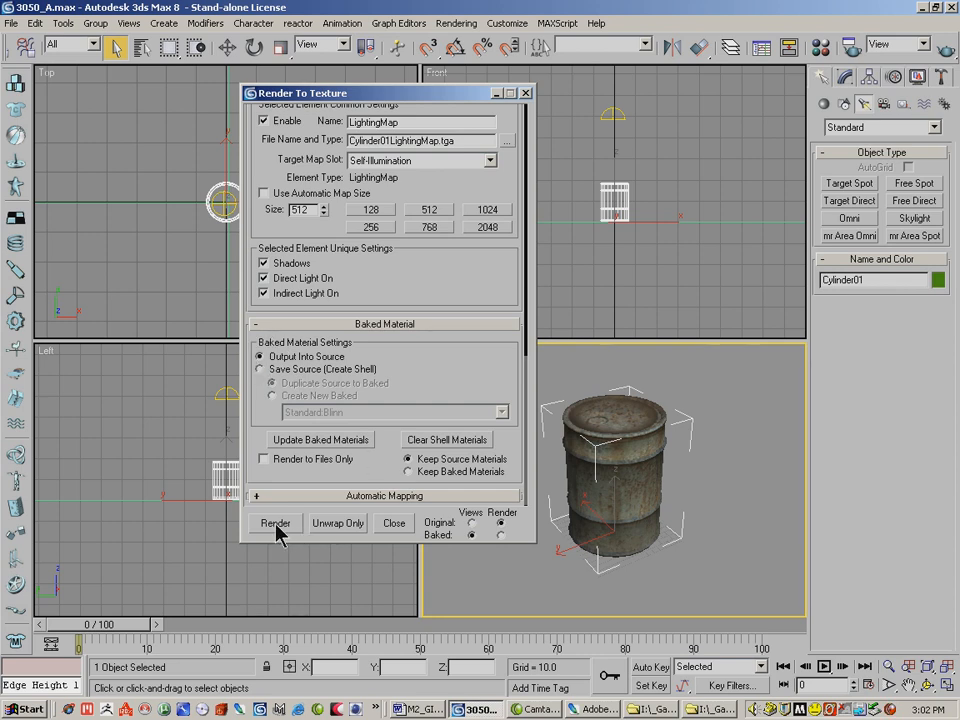
- Assign the plain grey 08 - Default material to the barrel in place of its rusty texture
click(821, 47)
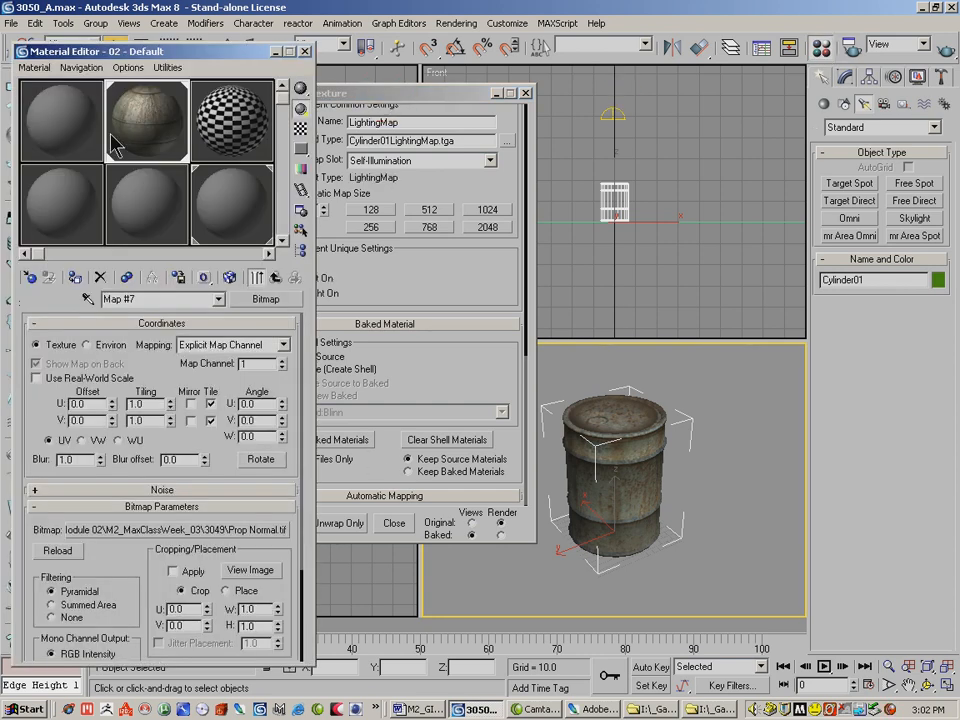
click(75, 140)
drag(75, 140, 616, 456)
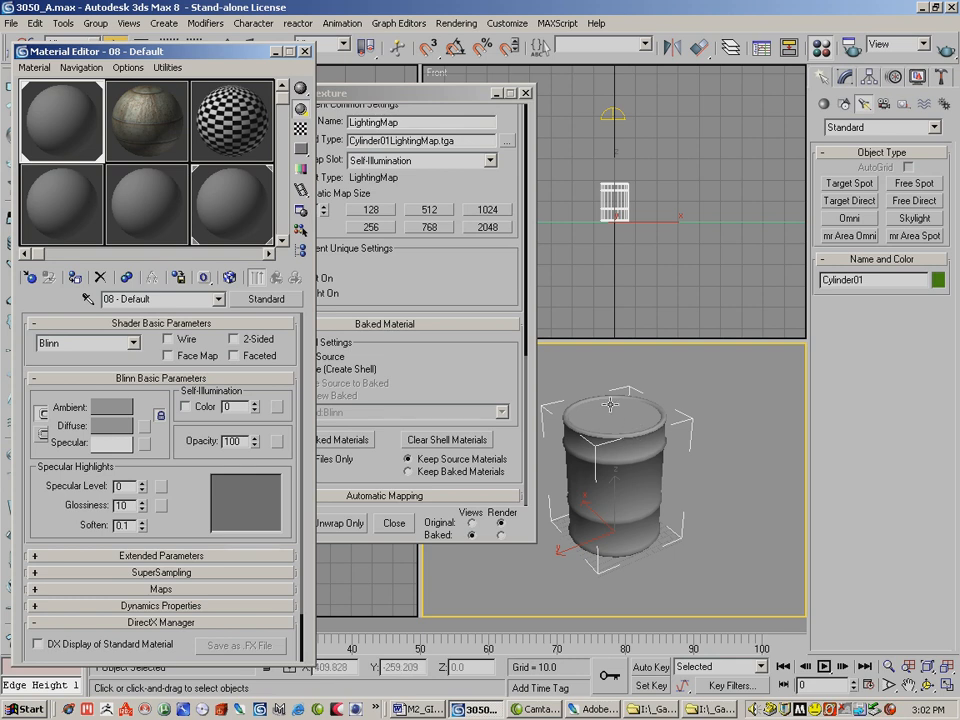
- Render the barrel's LightingMap with Render To Texture and move the rendered image aside
click(420, 103)
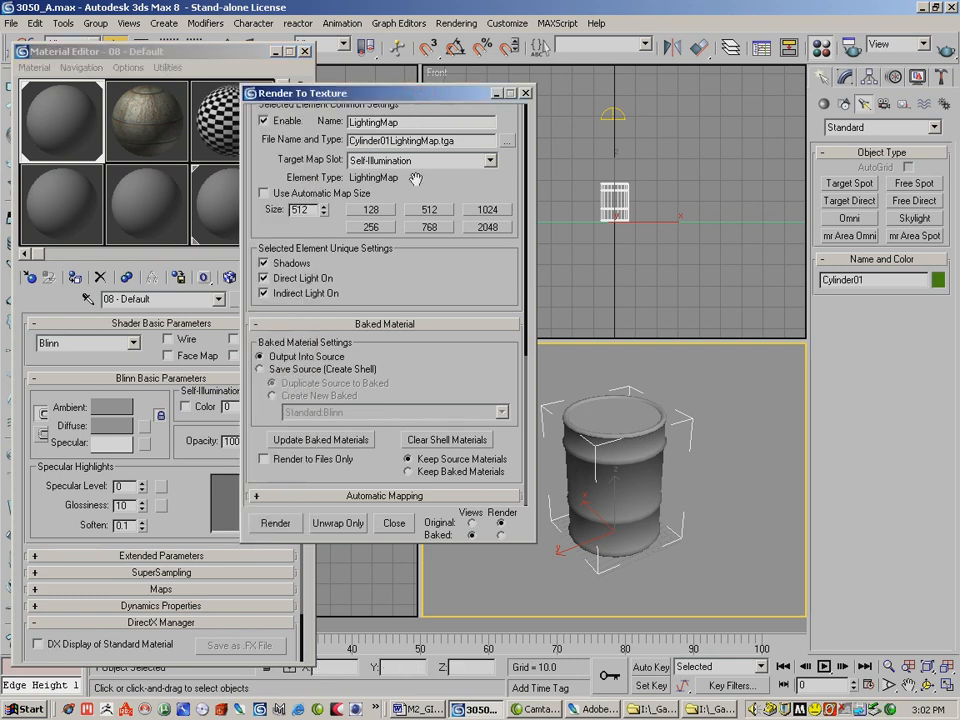
click(281, 532)
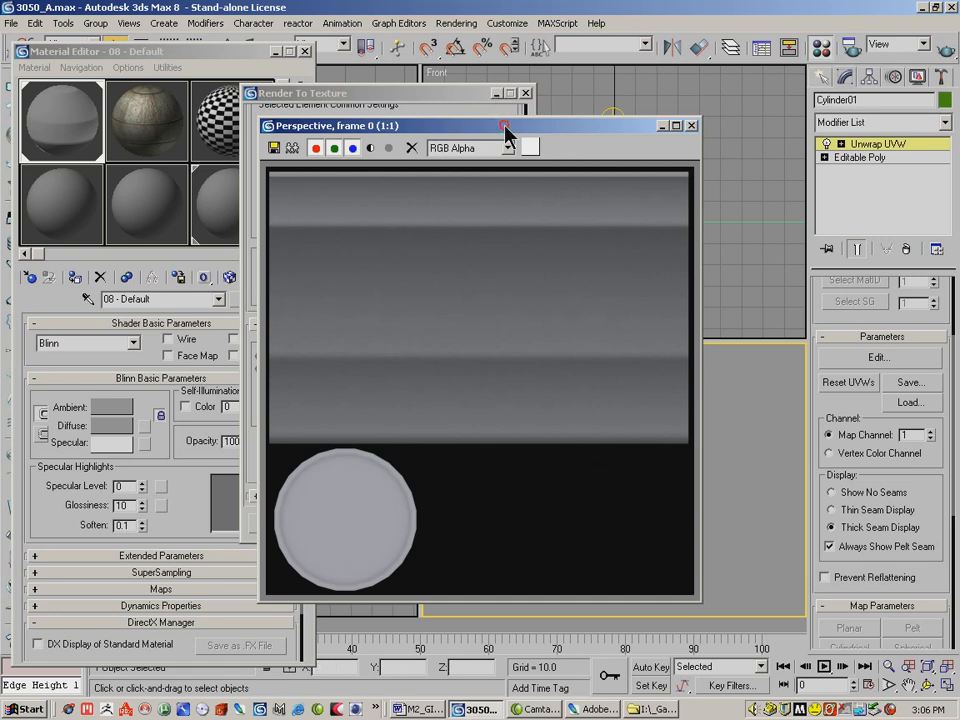
drag(506, 126, 571, 92)
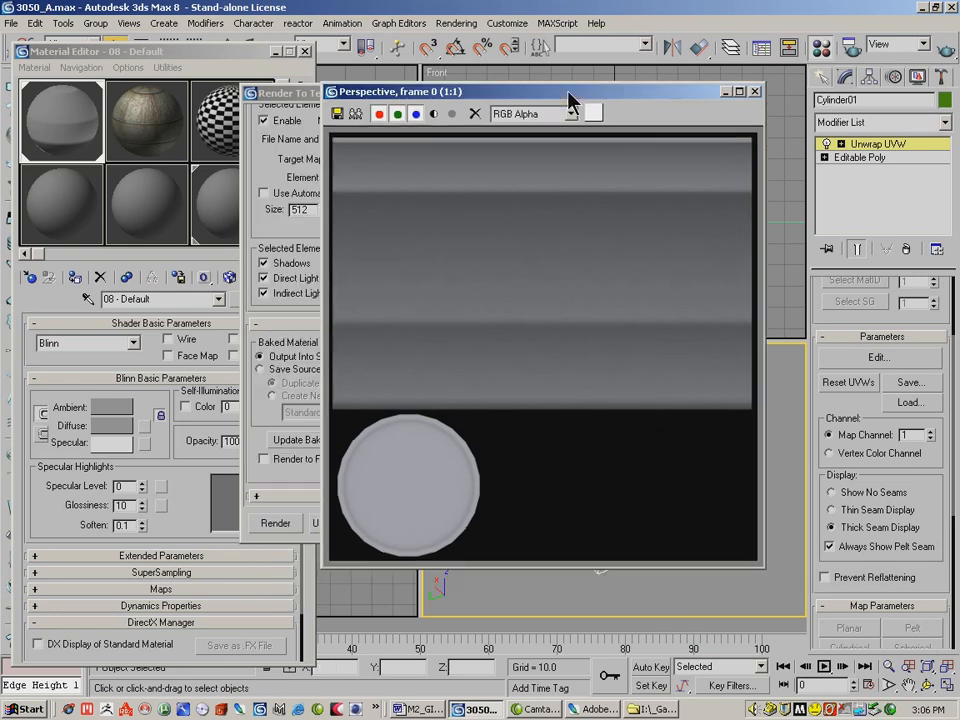
- Preview the baked Cylinder01LightingMap.tga on the Desktop without saving again, and close the rendered image and Render To Texture windows
click(338, 114)
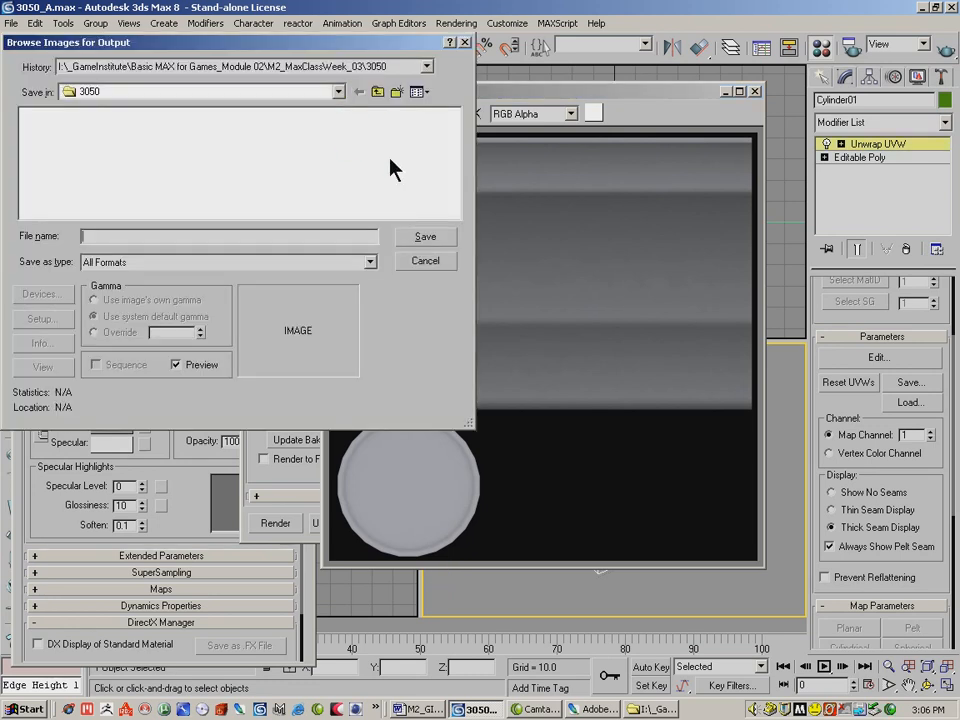
click(338, 91)
click(90, 102)
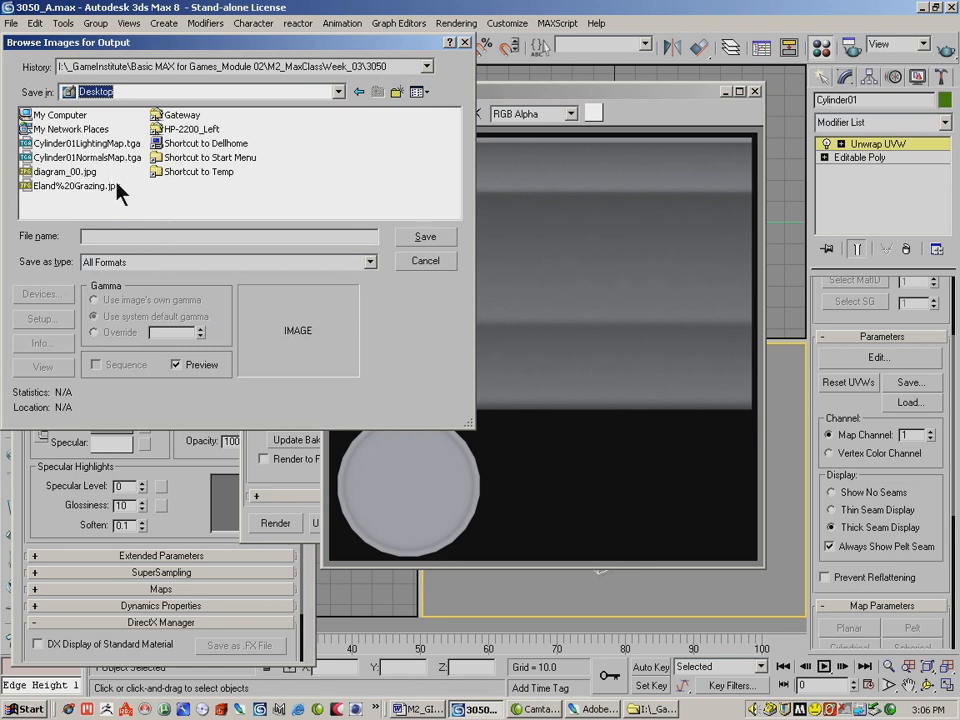
click(92, 146)
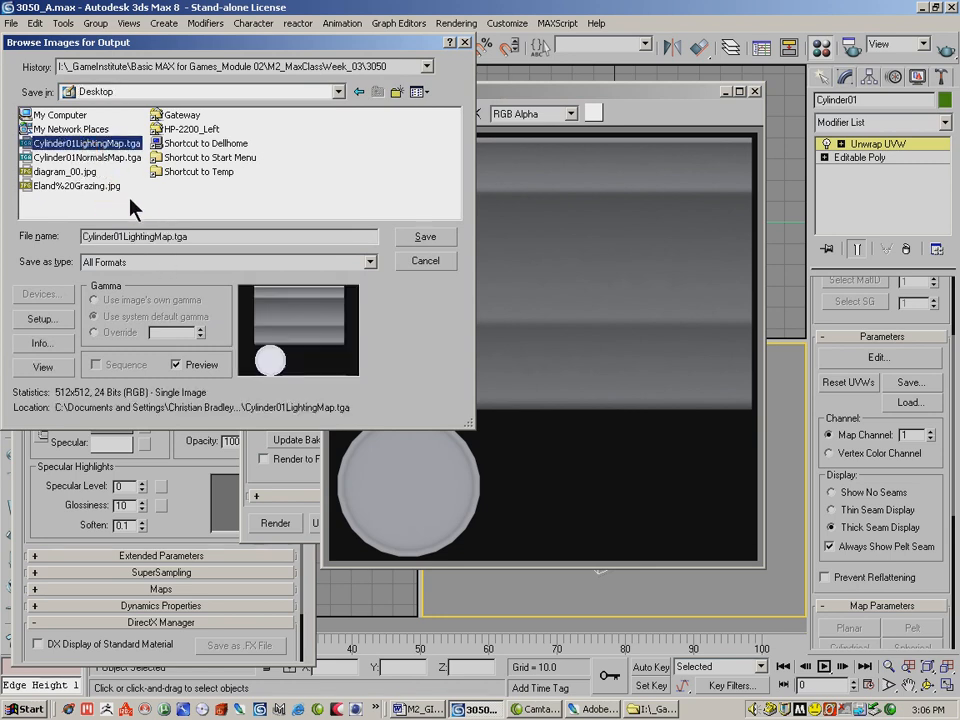
click(425, 262)
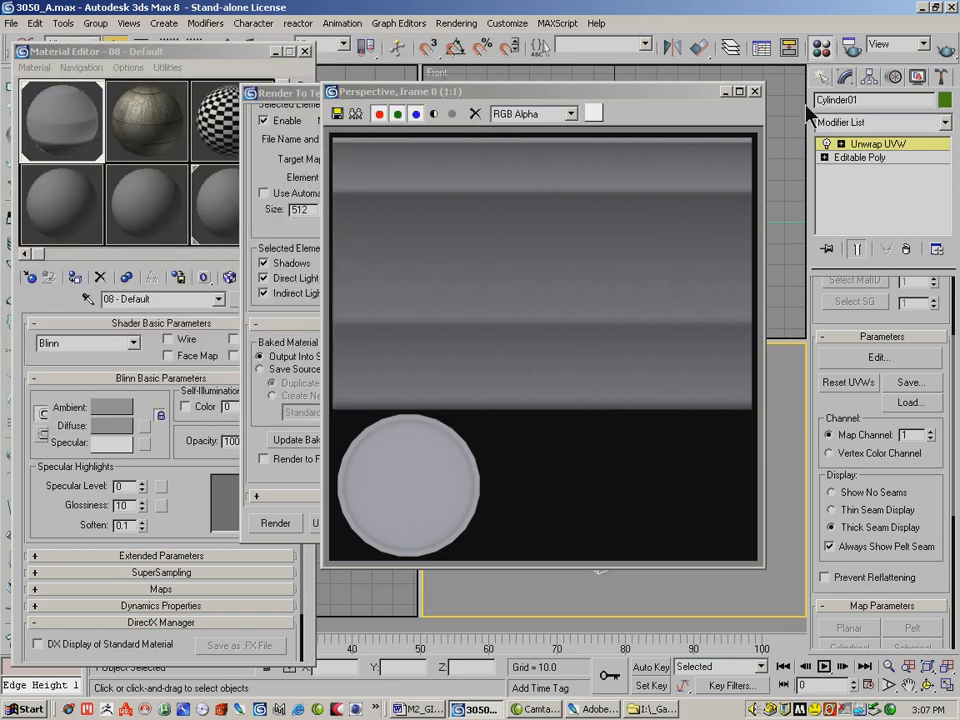
click(757, 92)
click(526, 91)
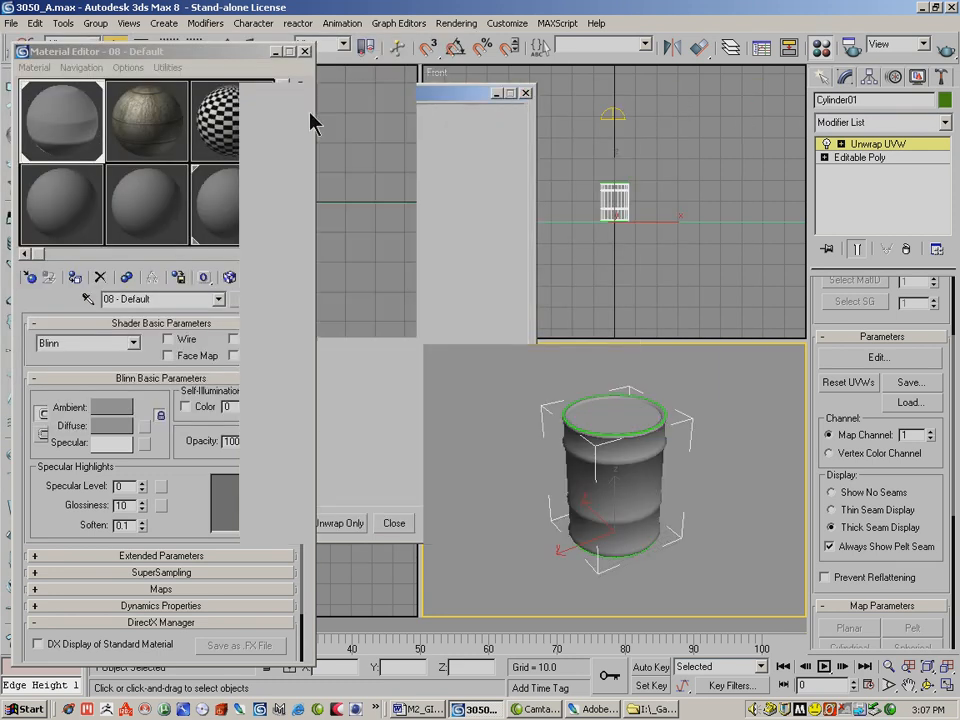
- Copy the Self-Illumination map of the 08 - Default material into an empty material sample slot as an instance
click(231, 57)
drag(232, 57, 336, 36)
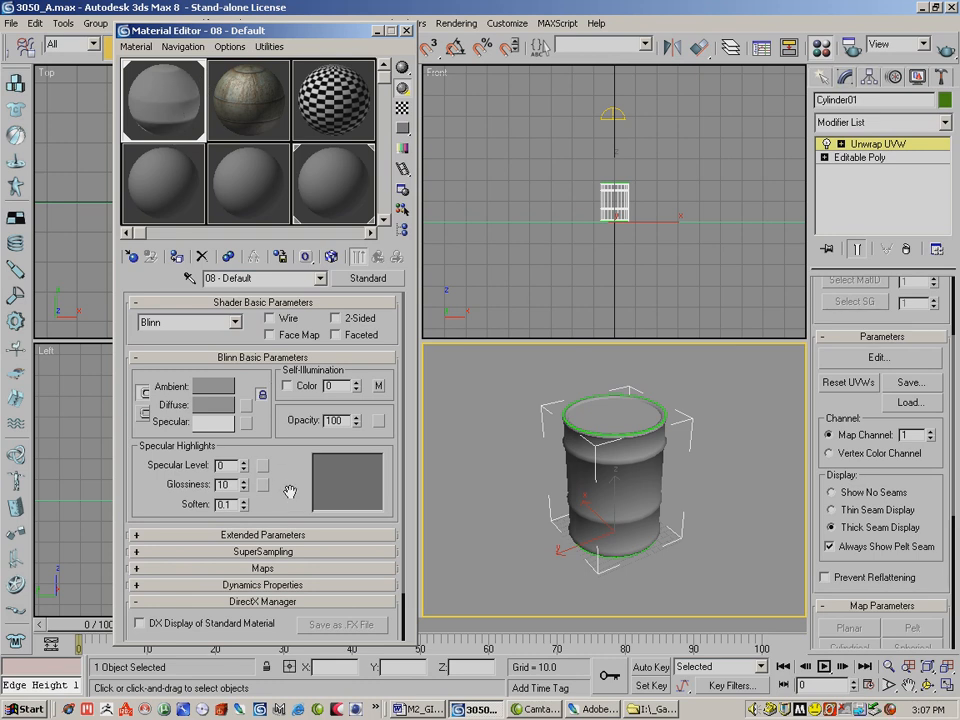
drag(289, 450, 289, 396)
click(262, 514)
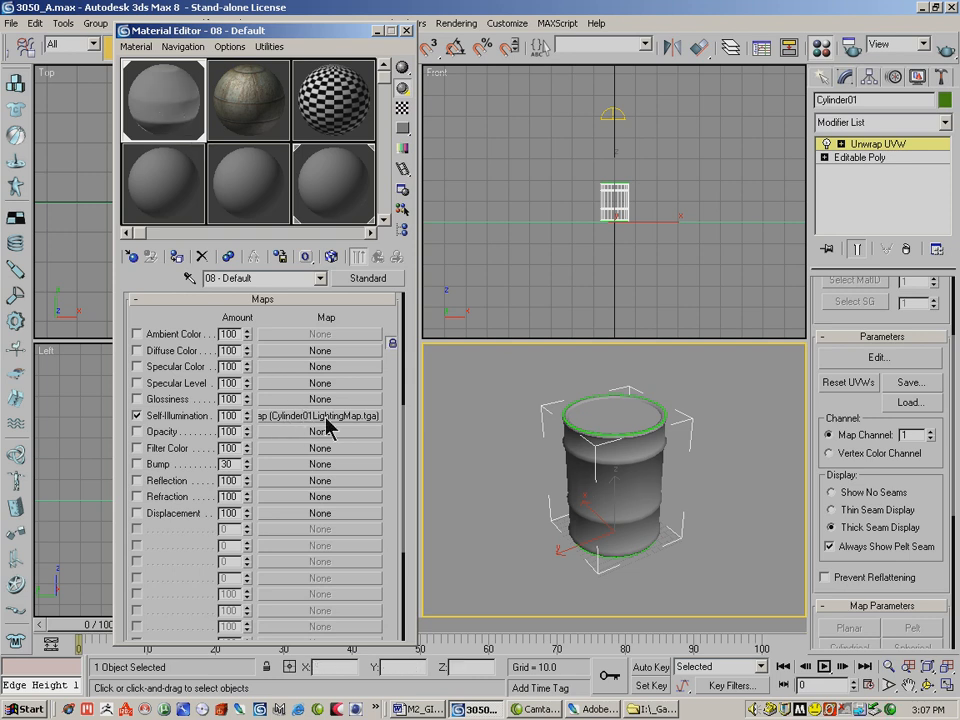
drag(329, 425, 252, 200)
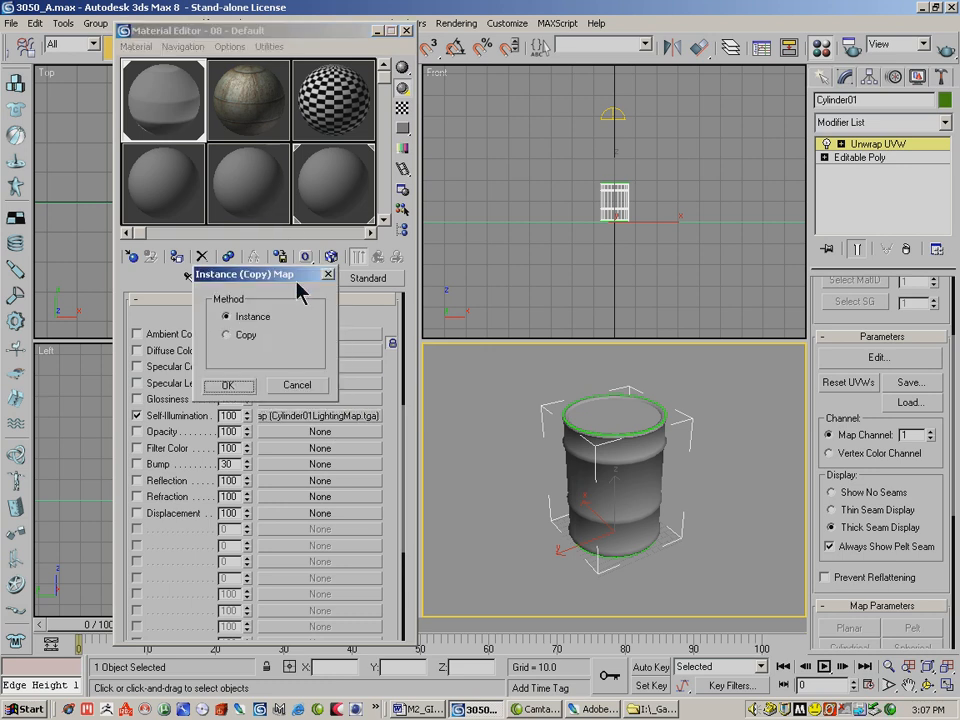
click(230, 386)
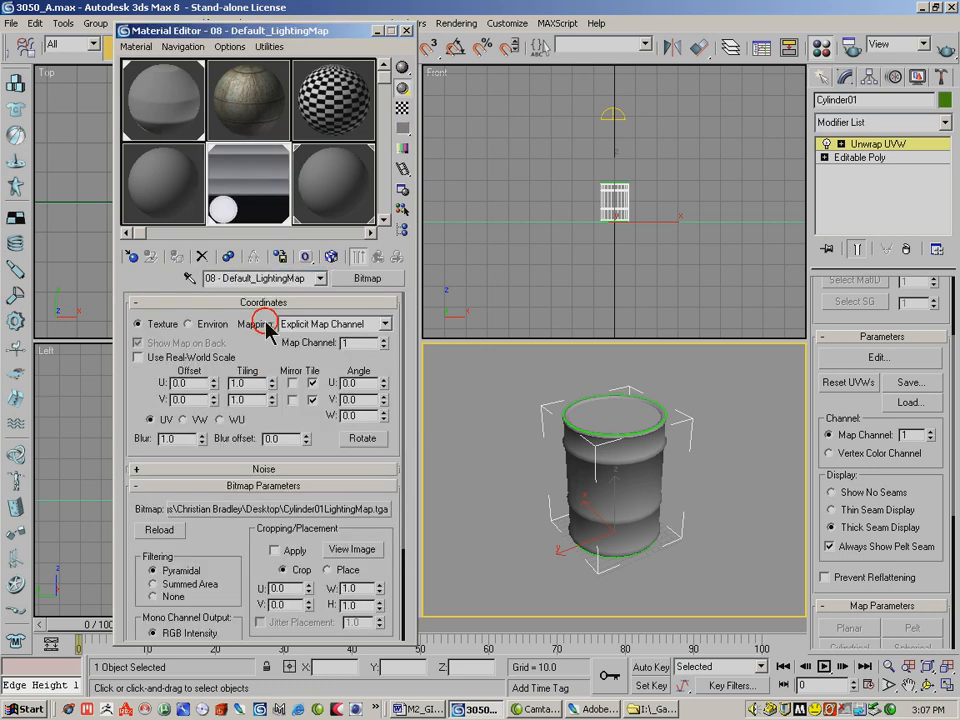
- Assign the rusty 02 - Default material to the barrel
click(246, 92)
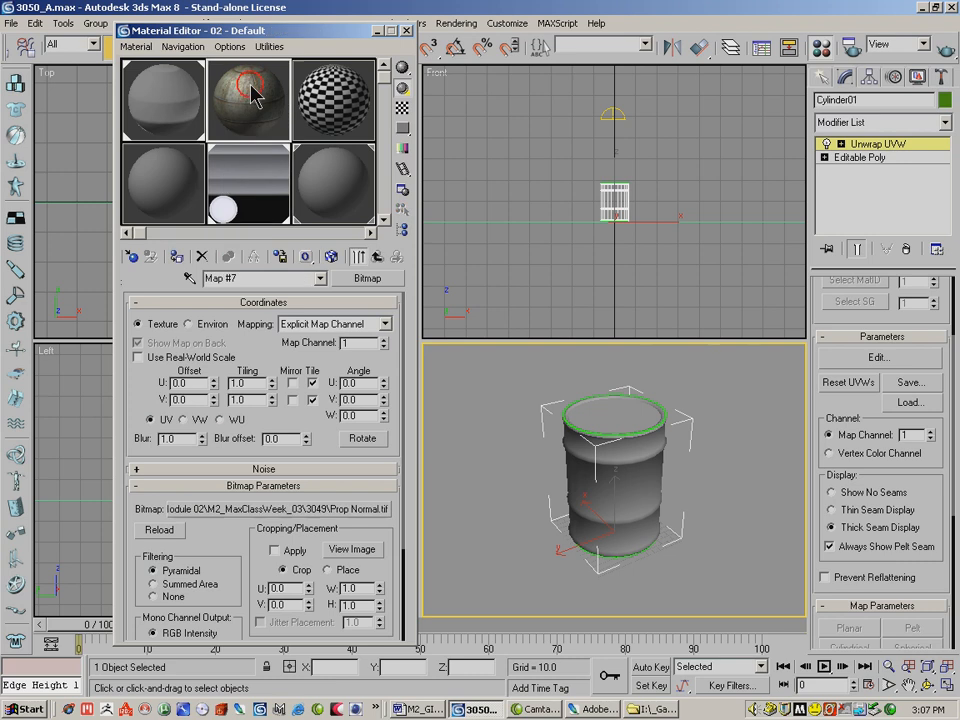
drag(656, 494, 648, 477)
click(246, 97)
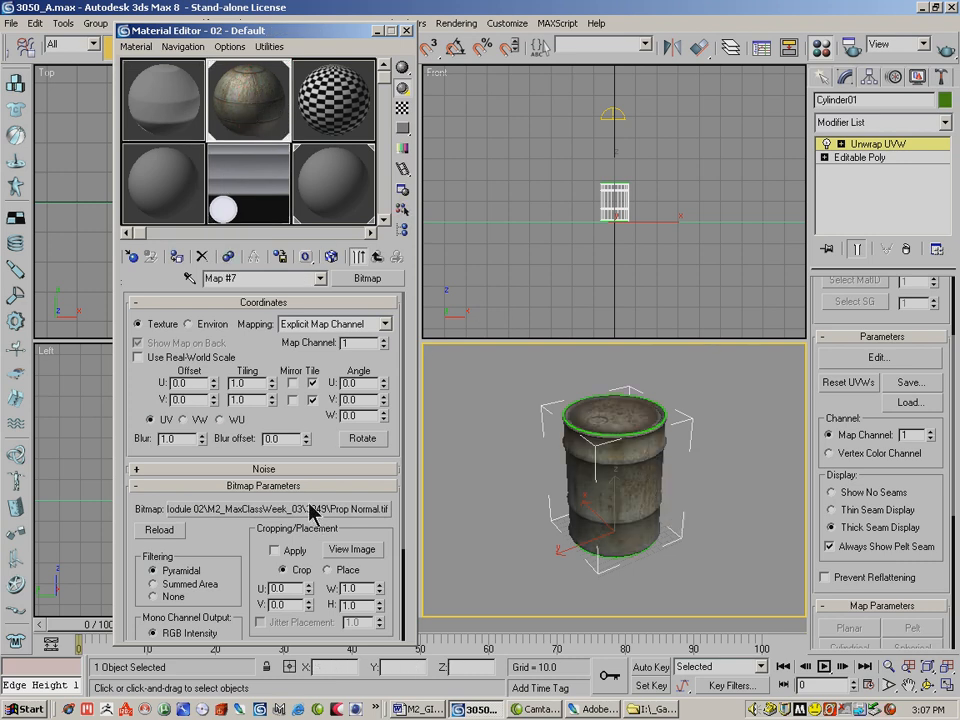
- Place the lighting map as an instance in the Self-Illumination map of the 02 - Default material
click(377, 256)
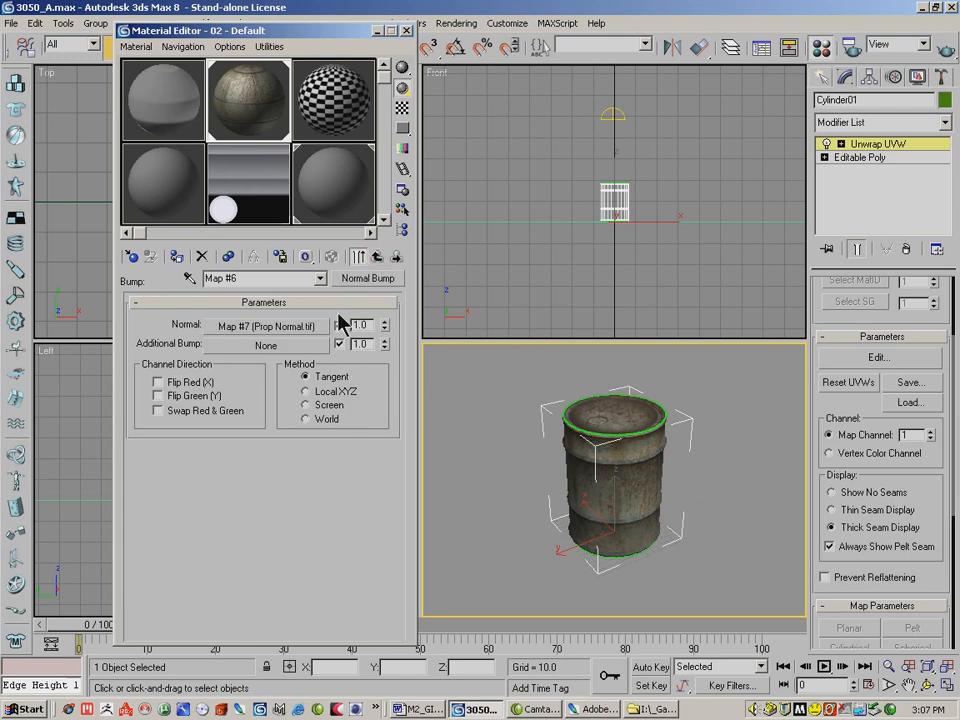
click(377, 256)
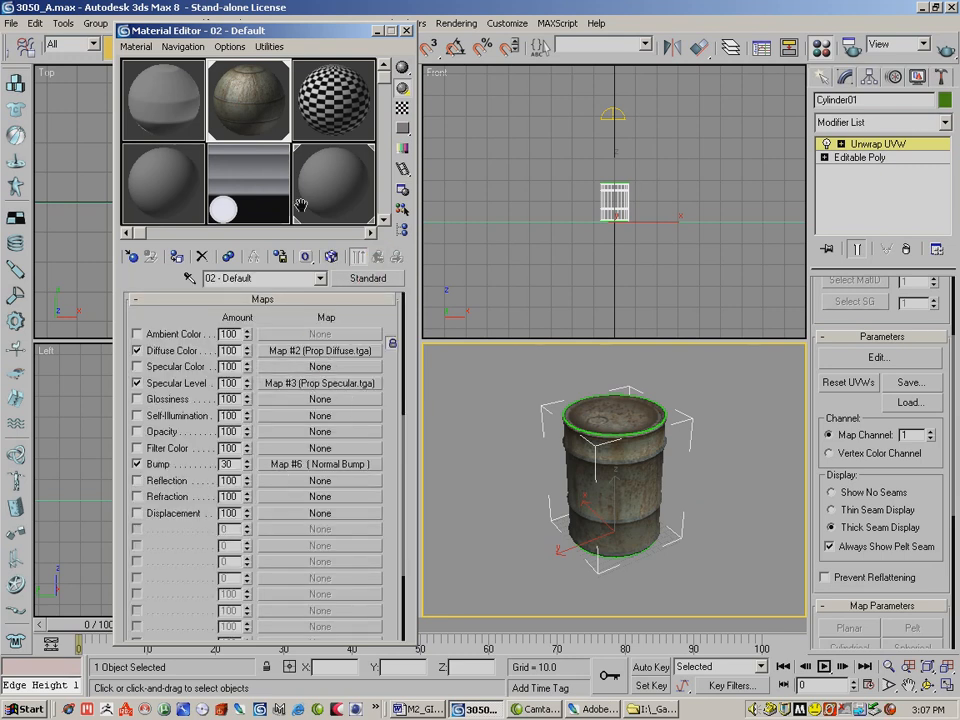
drag(239, 175, 268, 412)
drag(287, 422, 288, 428)
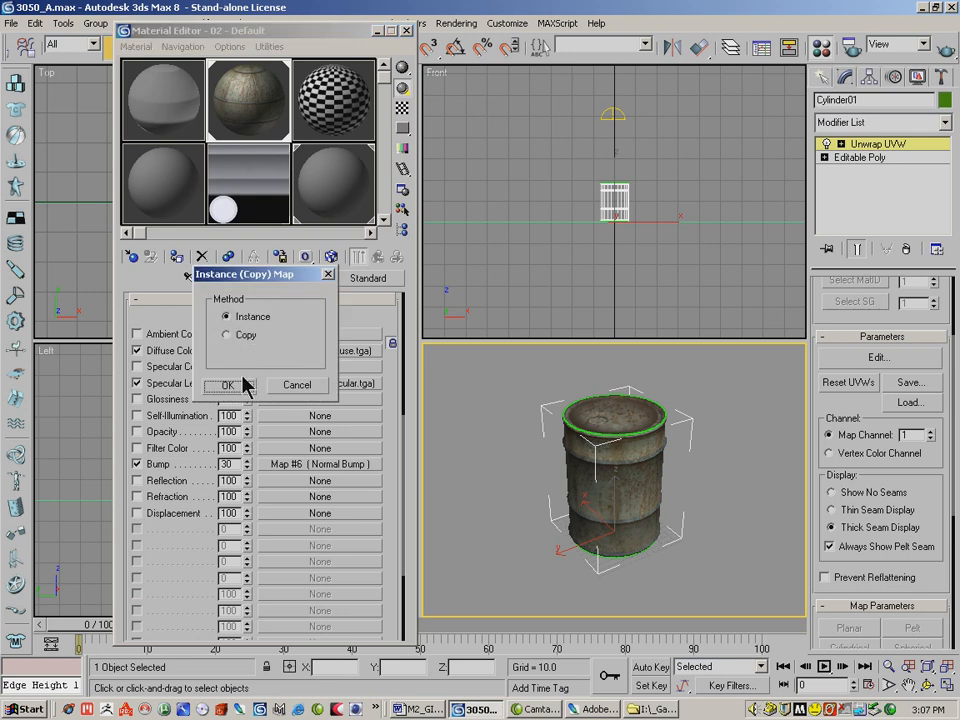
click(240, 385)
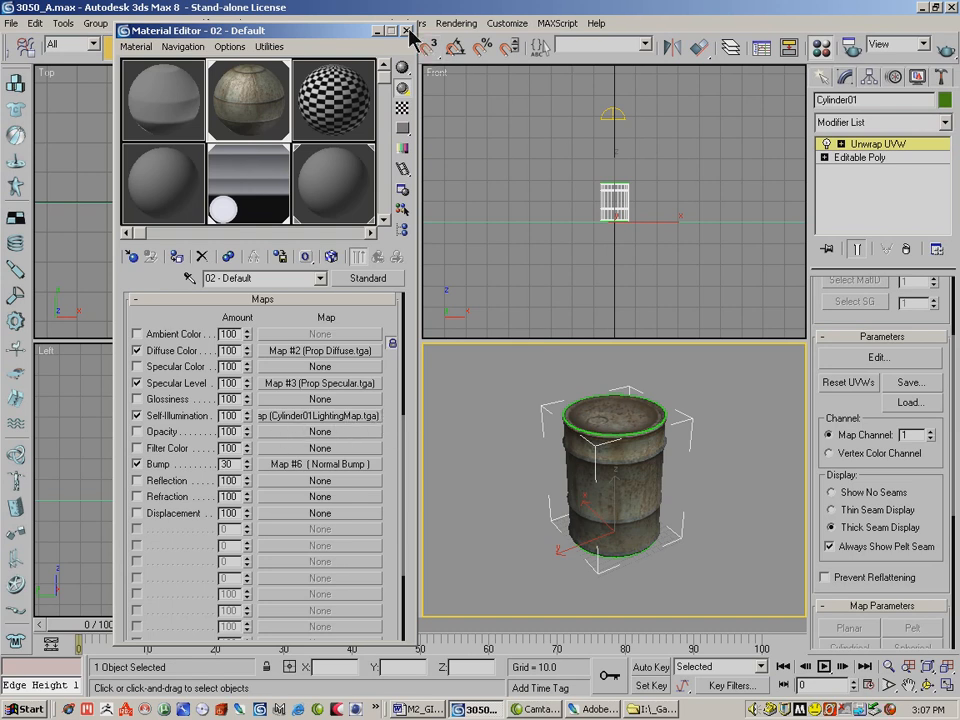
- Delete the skylight above the barrel
drag(328, 30, 286, 42)
click(617, 110)
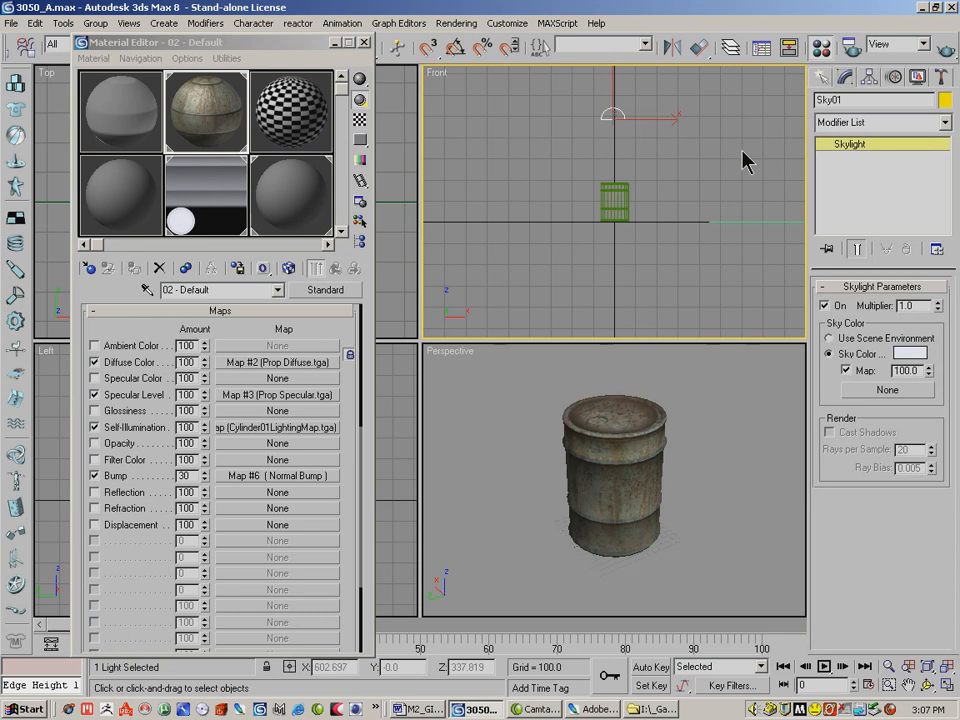
key(Delete)
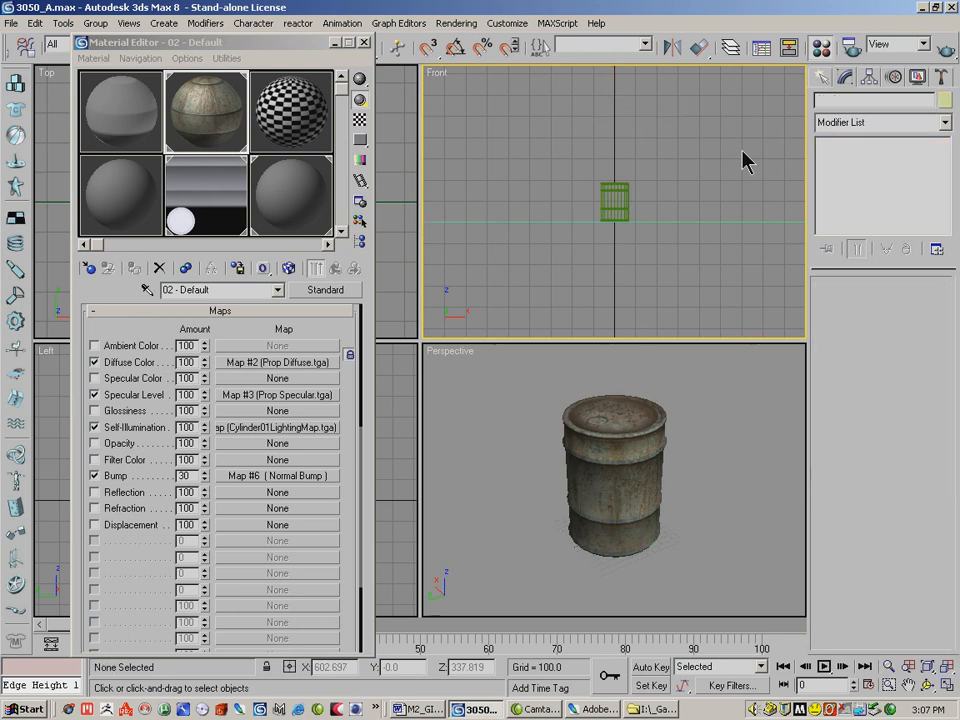
- Deactivate the Light Tracer in the advanced lighting settings and close the render setup
click(456, 23)
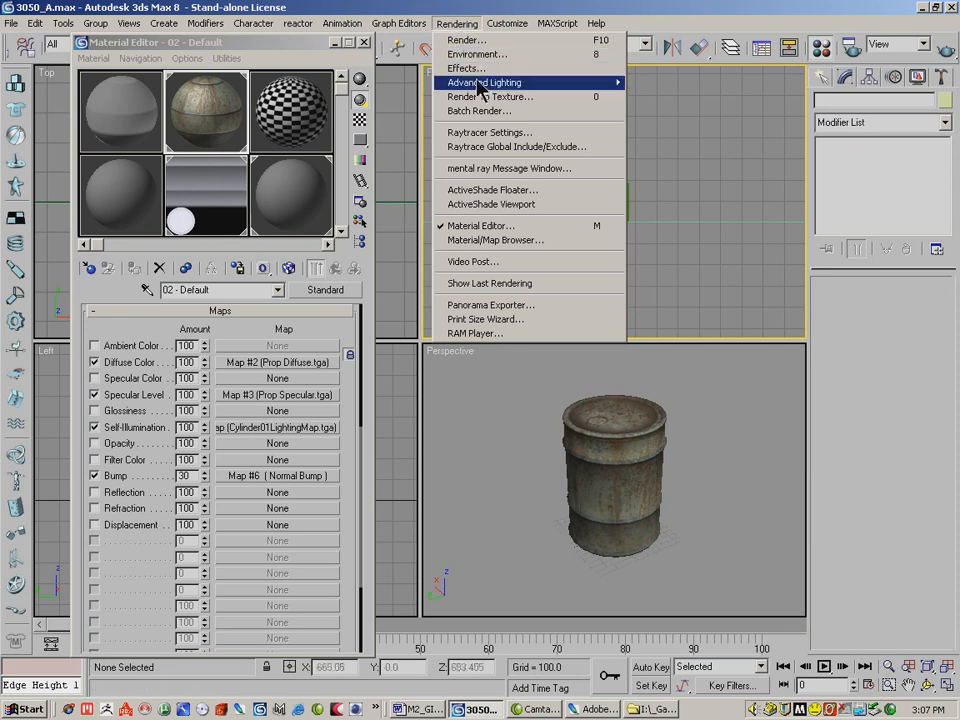
mouse_move(490, 83)
click(673, 88)
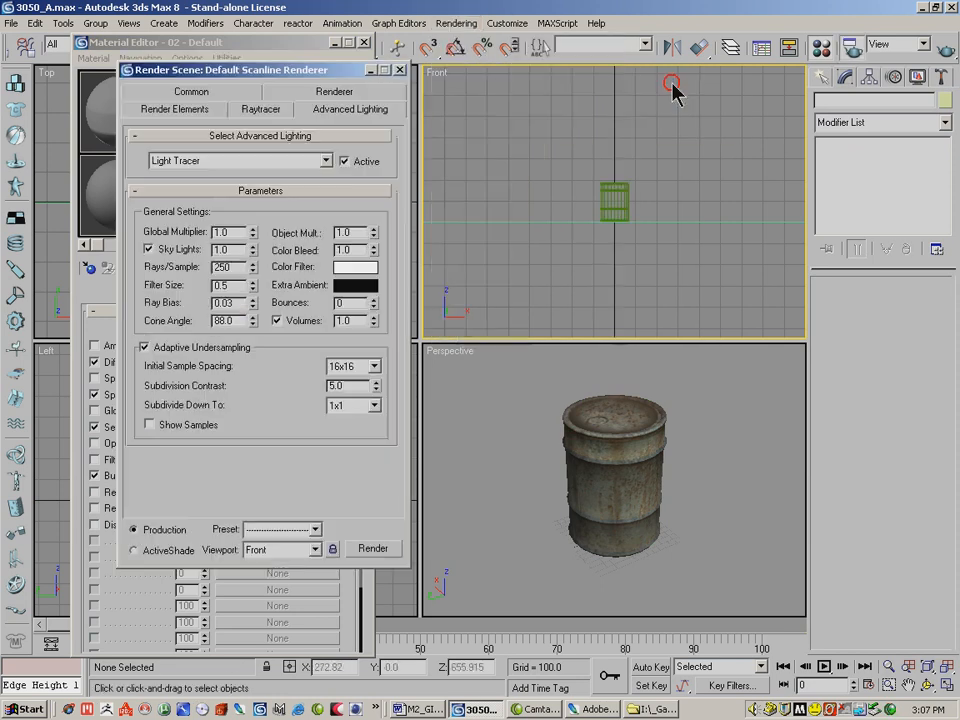
click(362, 162)
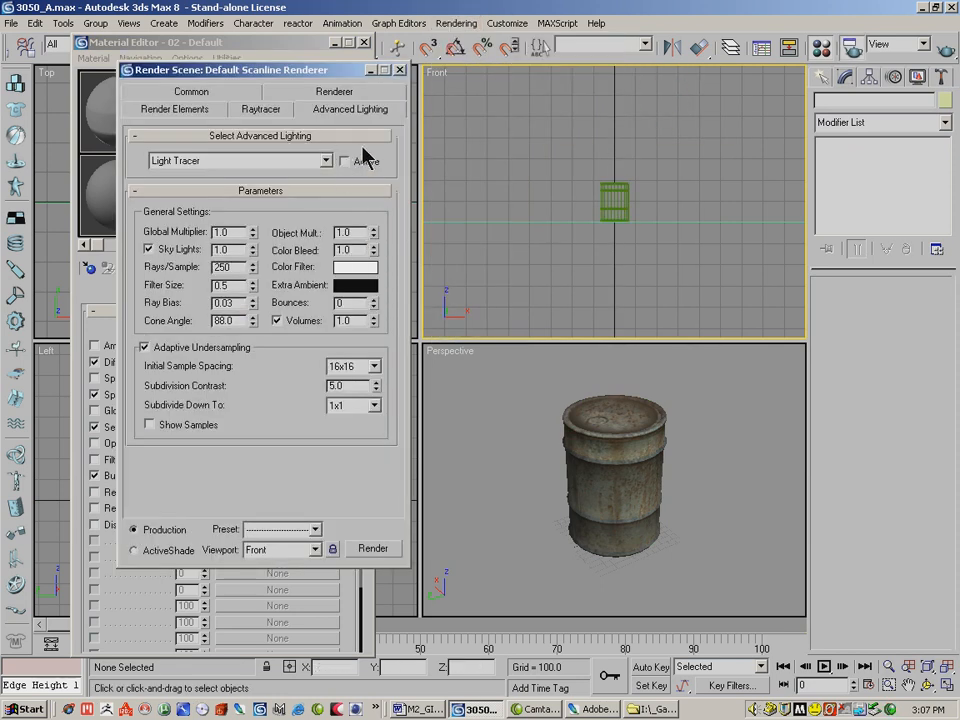
click(399, 70)
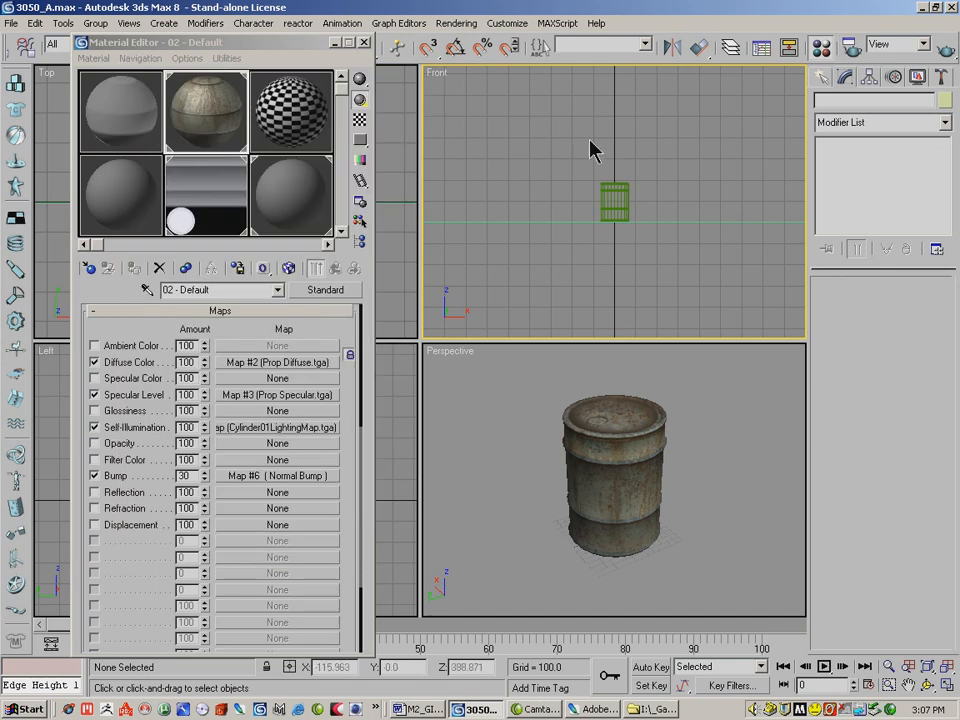
- Render the Perspective view to check the barrel with its baked lighting, and close the render
click(766, 428)
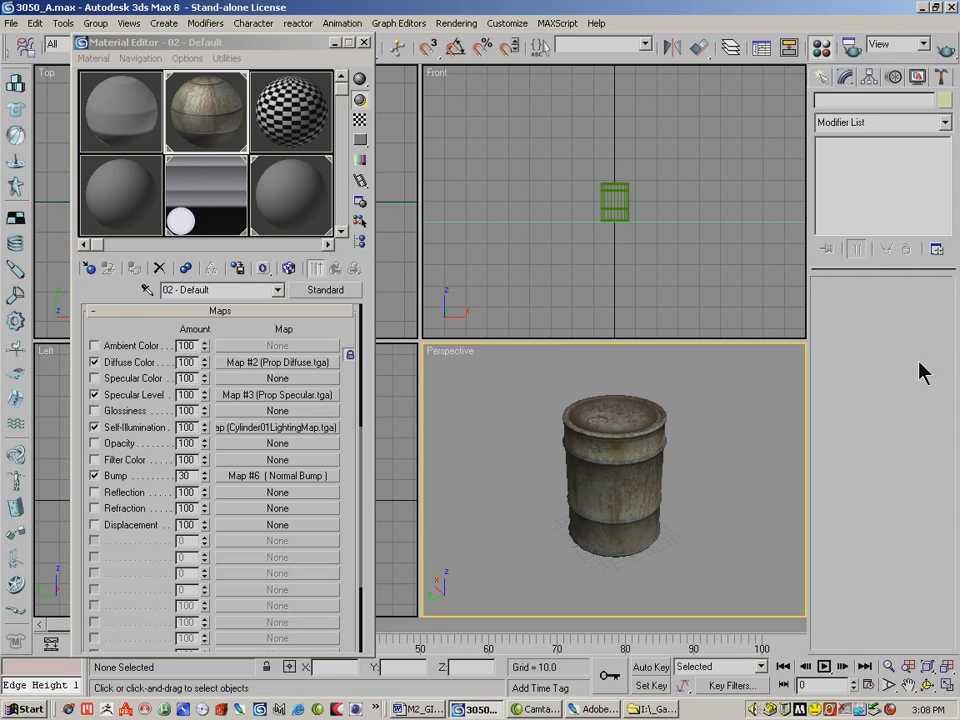
click(948, 52)
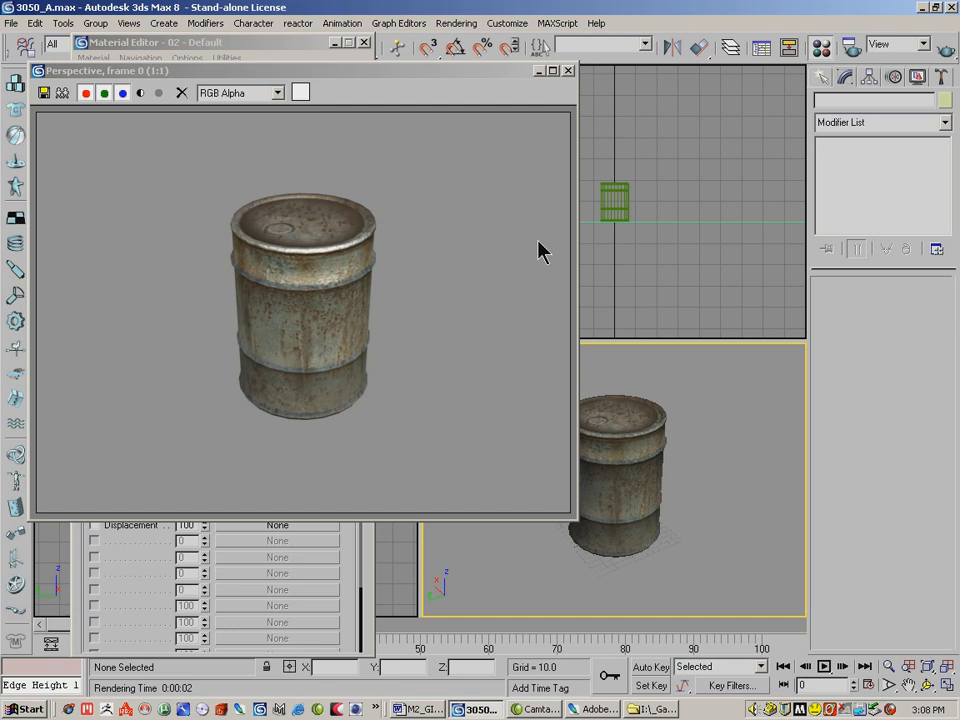
click(568, 71)
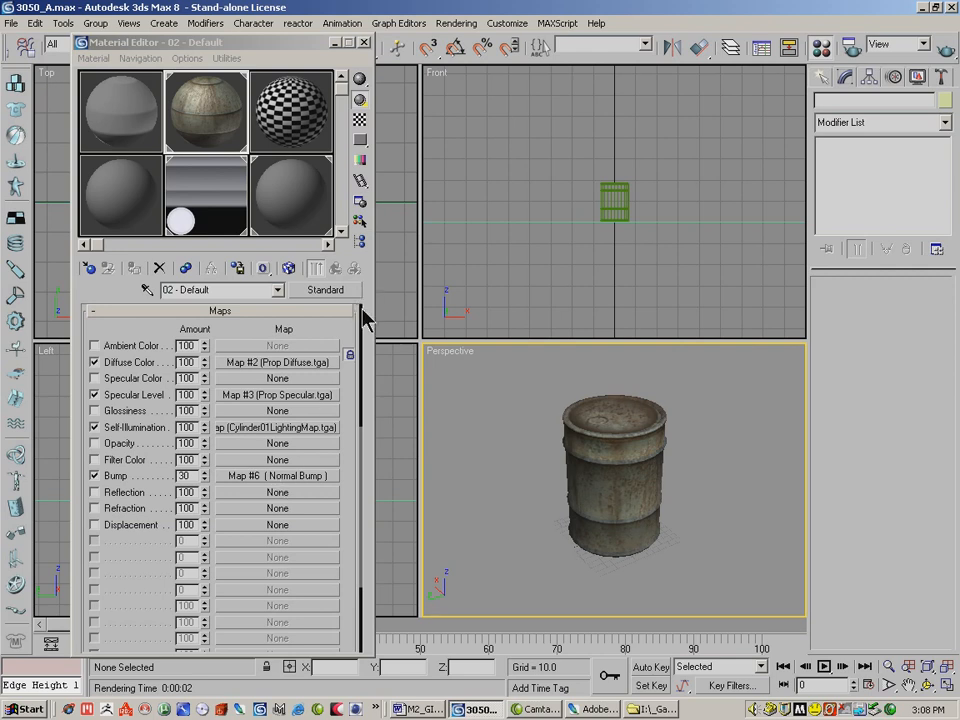
- Switch to Photoshop and open Cylinder01LightingMap.tga from the Desktop
click(596, 709)
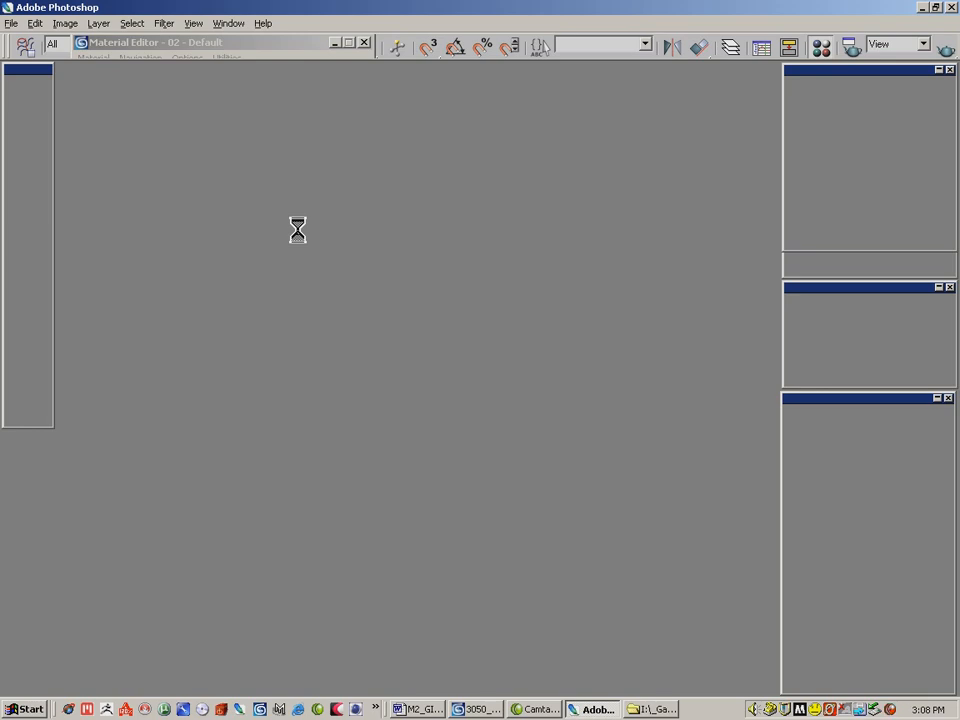
click(11, 23)
click(24, 54)
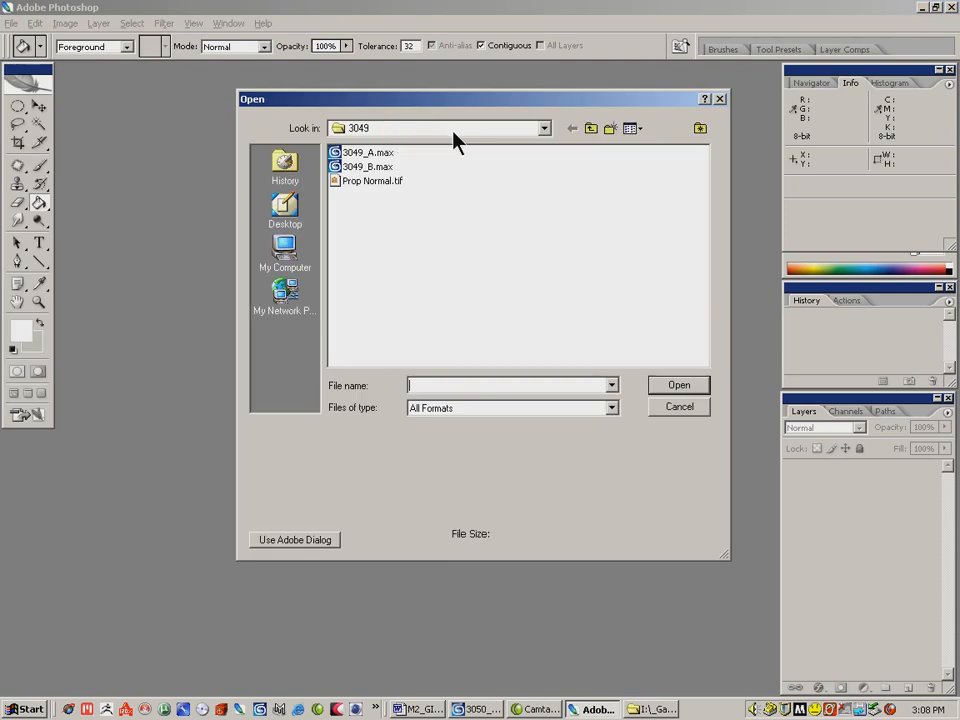
click(545, 128)
click(366, 157)
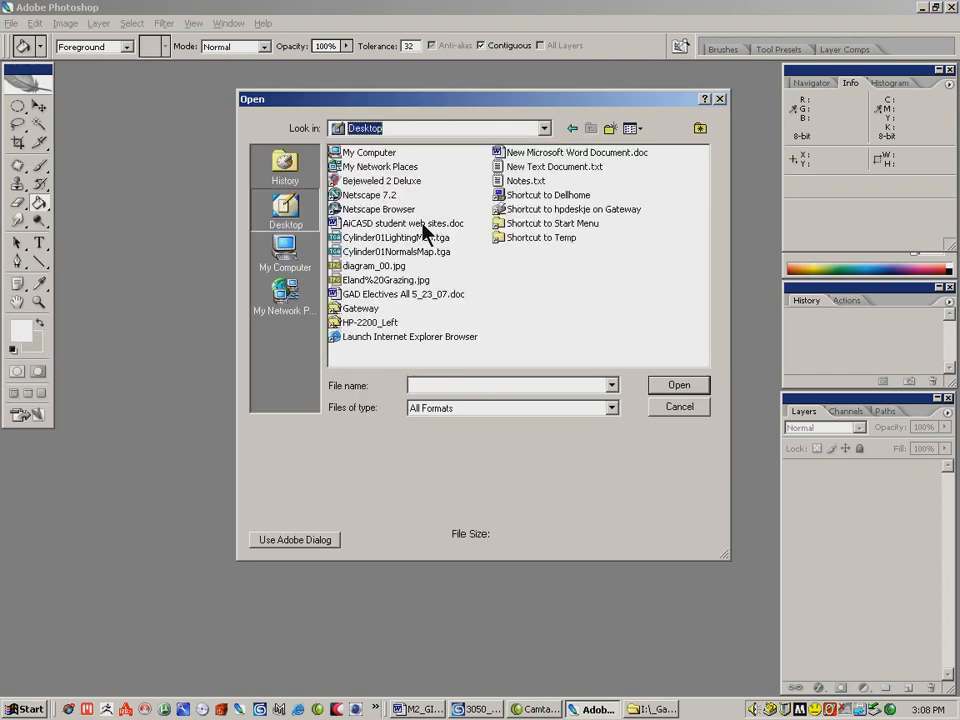
click(386, 237)
click(677, 389)
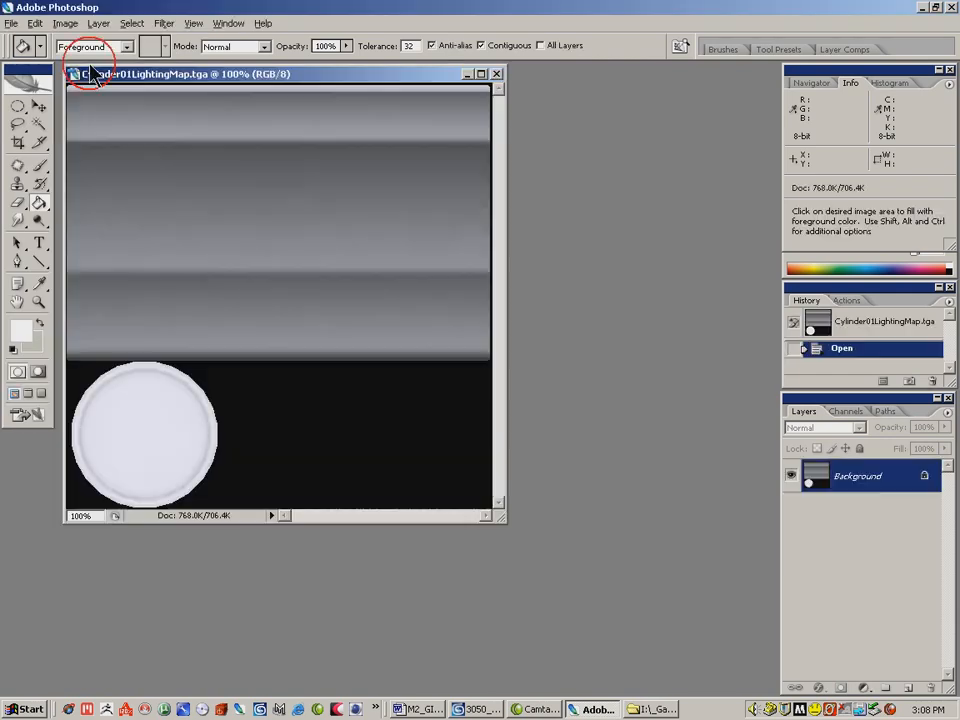
- Open Prop Specular.tga from the M2_MaxClassWeek_03\3048 folder in _GameInstitute\Basic MAX for Games_Module 02 on the I: drive
click(14, 26)
click(26, 58)
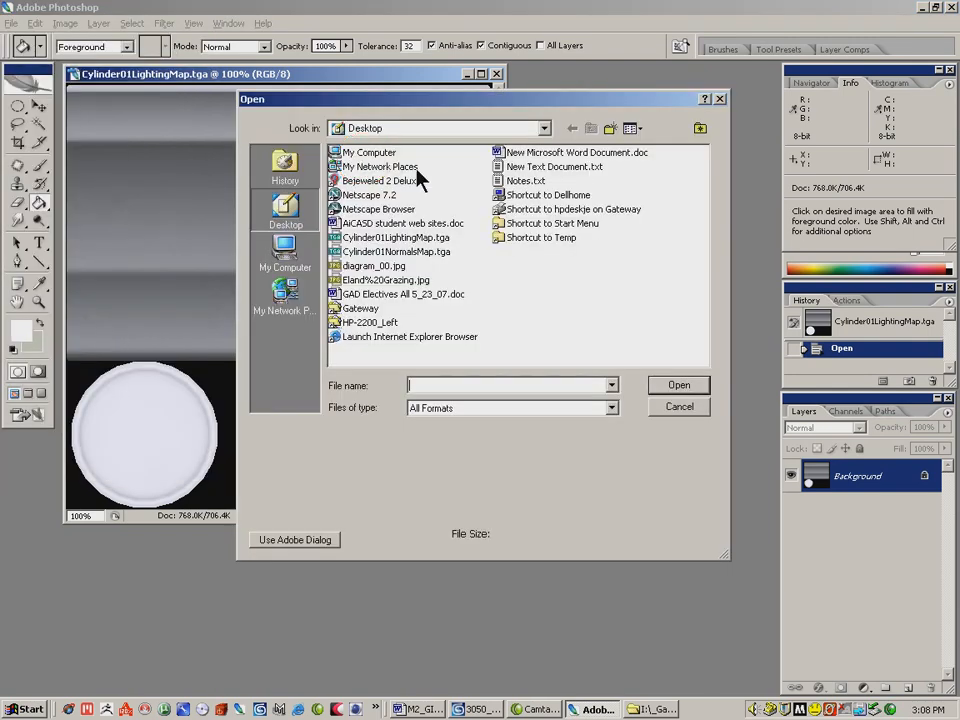
click(530, 128)
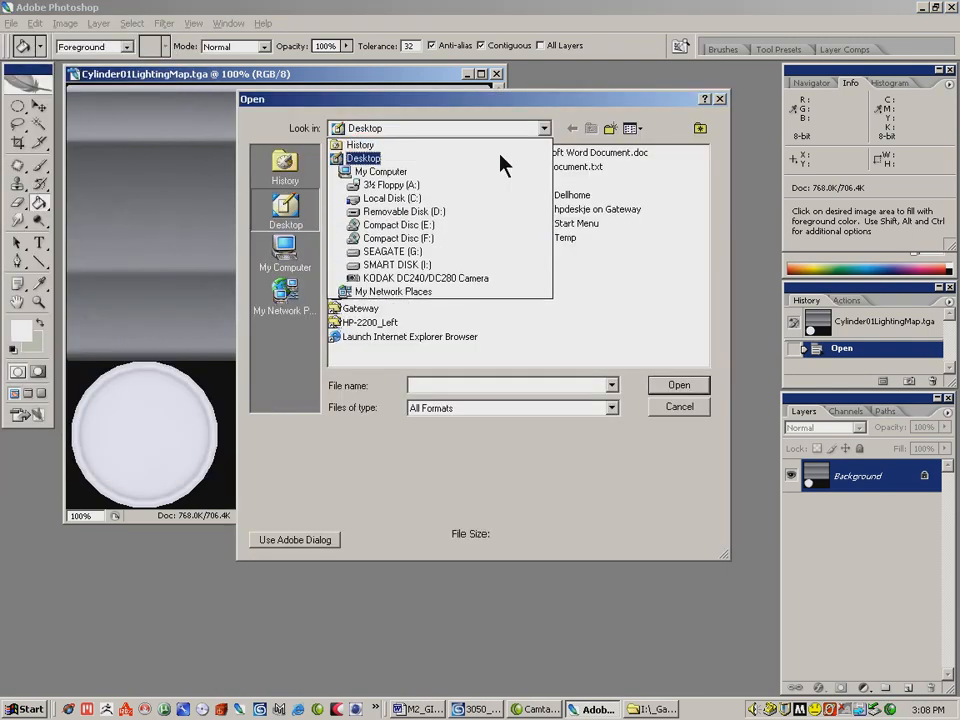
click(397, 264)
double_click(367, 180)
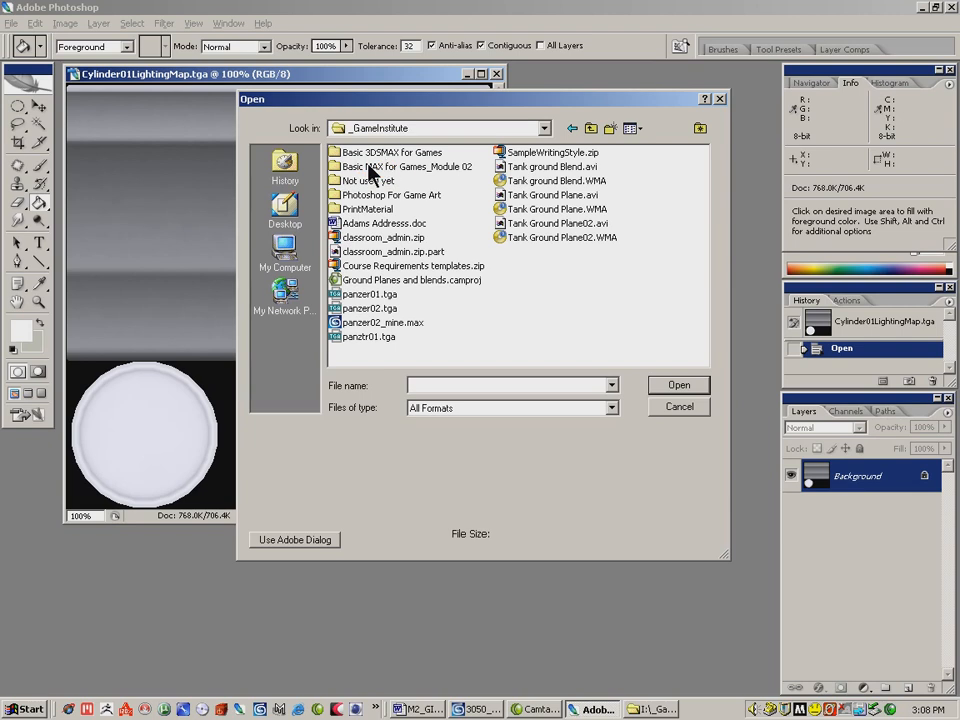
double_click(370, 166)
double_click(392, 209)
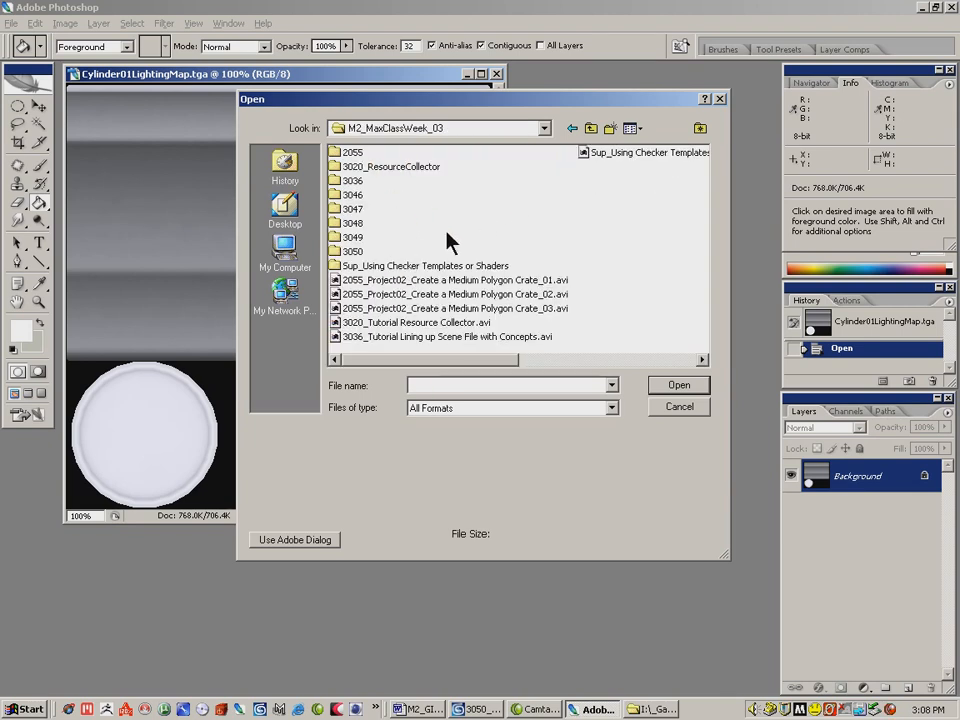
double_click(352, 222)
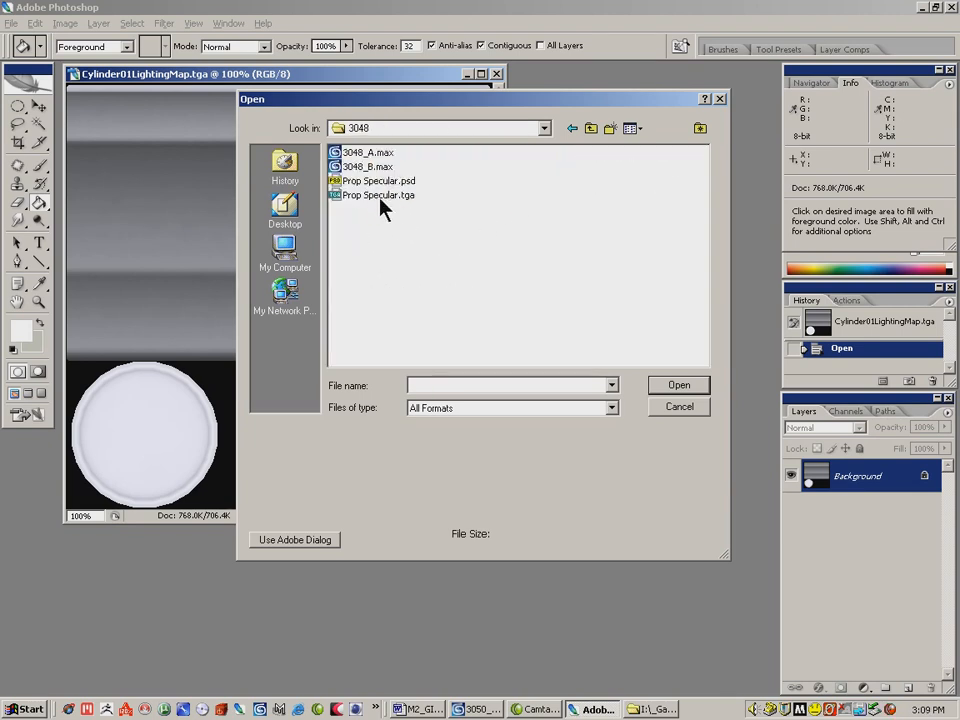
click(374, 196)
click(679, 384)
click(121, 48)
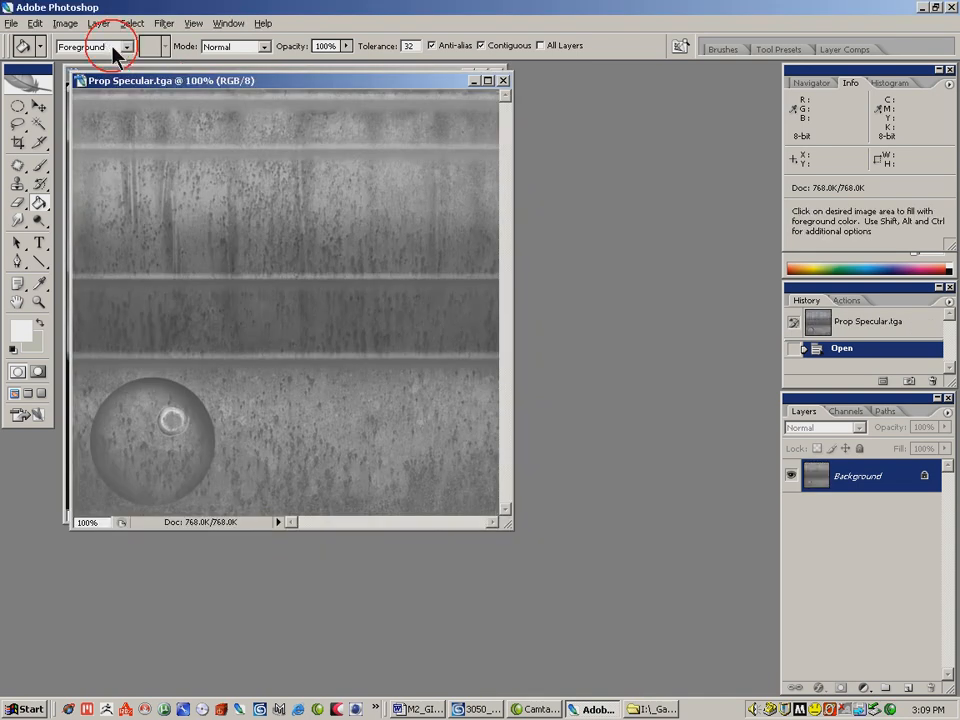
- Open Prop Diffuse.tga from the 3047 folder in M2_MaxClassWeek_03
click(12, 23)
click(30, 58)
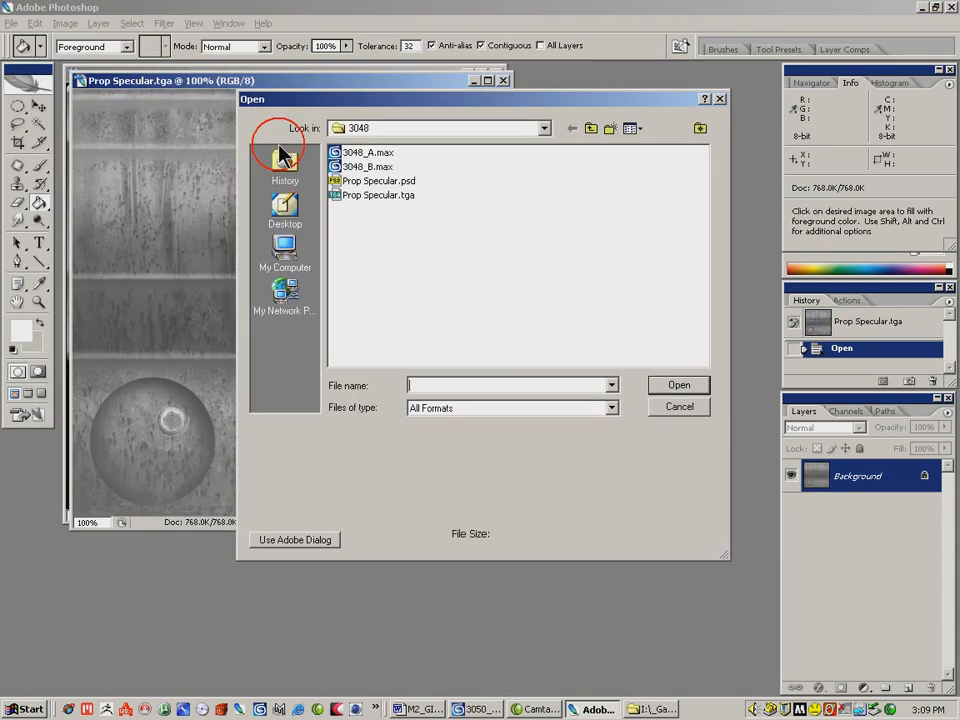
click(591, 128)
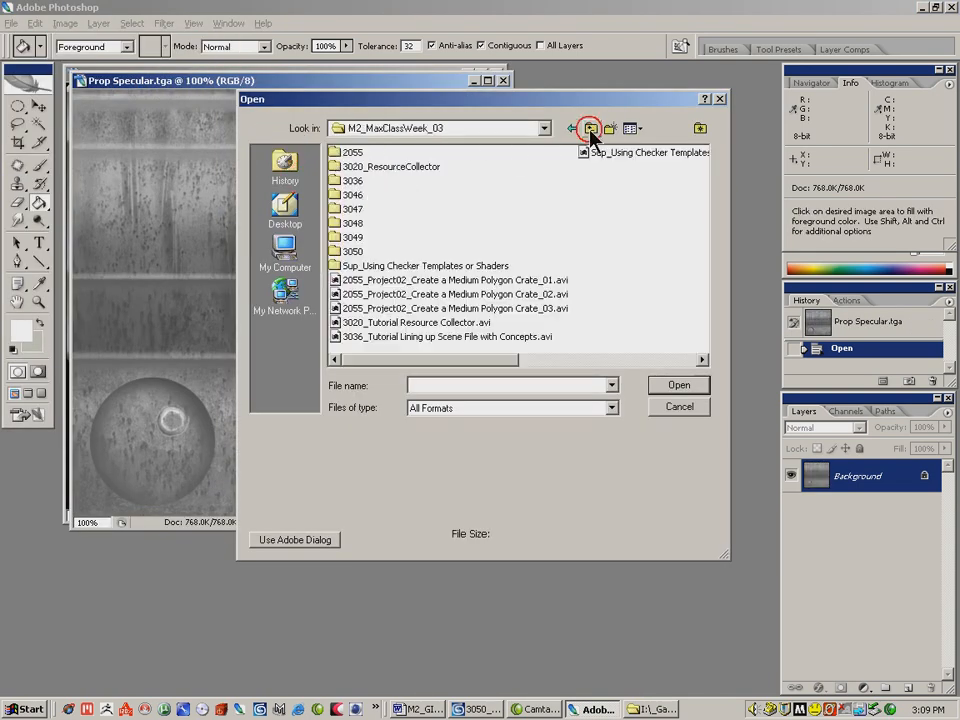
double_click(350, 210)
click(375, 266)
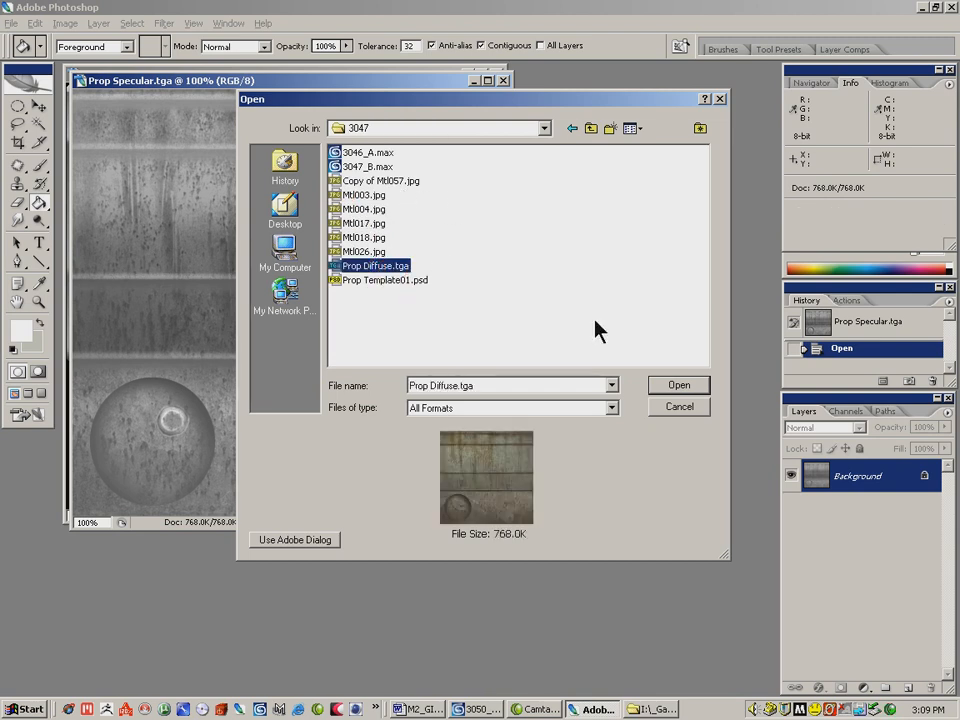
click(668, 386)
- Open Prop Normal.tif from the 3049 folder in M2_MaxClassWeek_03
click(11, 23)
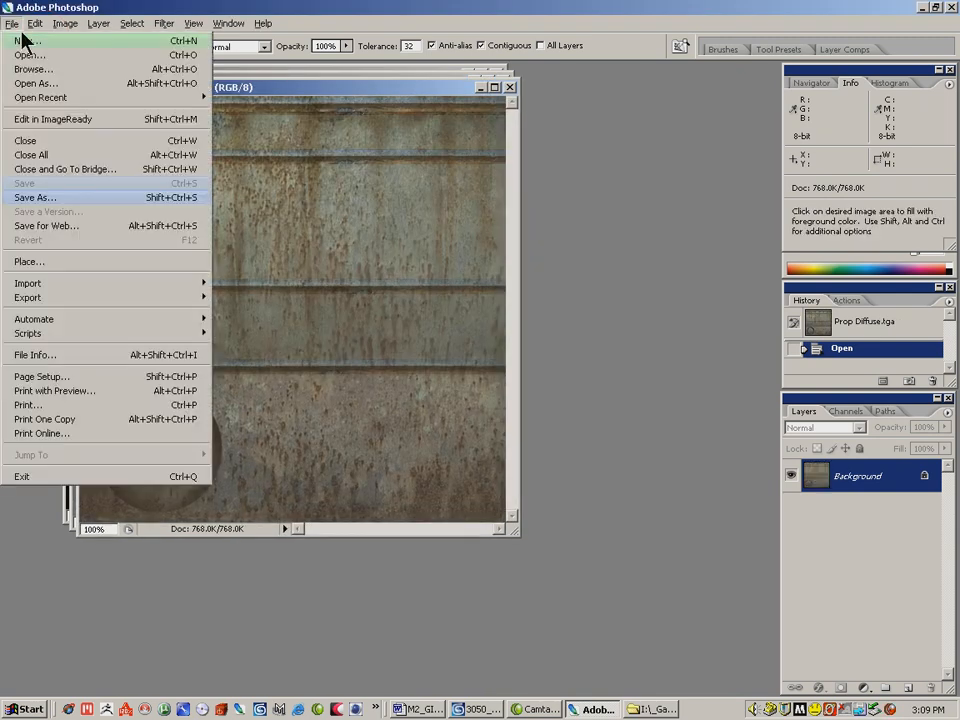
click(30, 58)
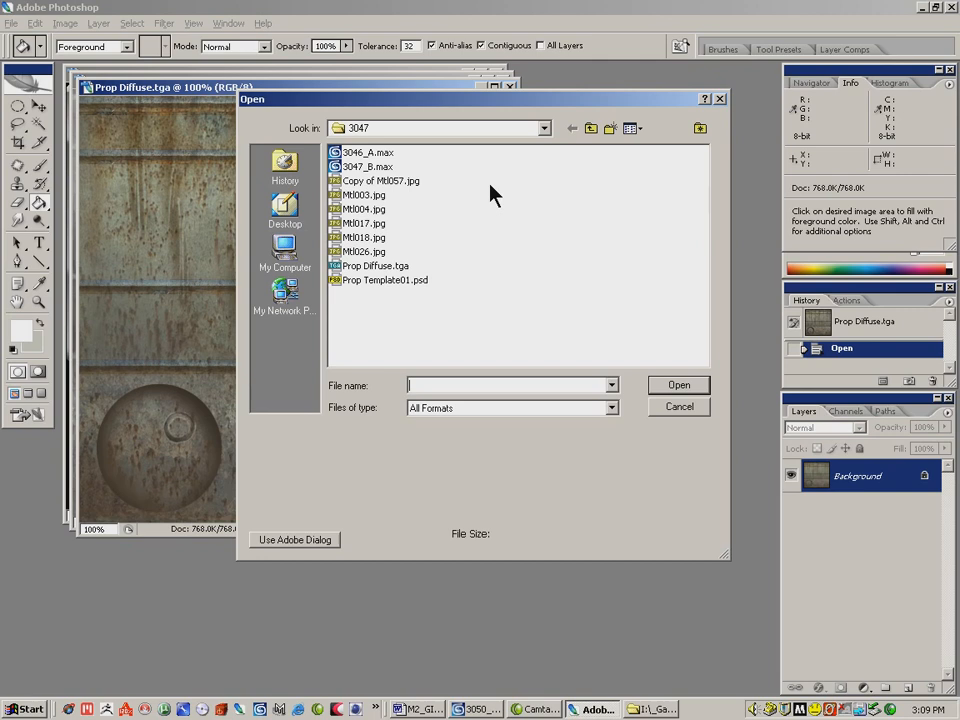
click(590, 128)
double_click(385, 228)
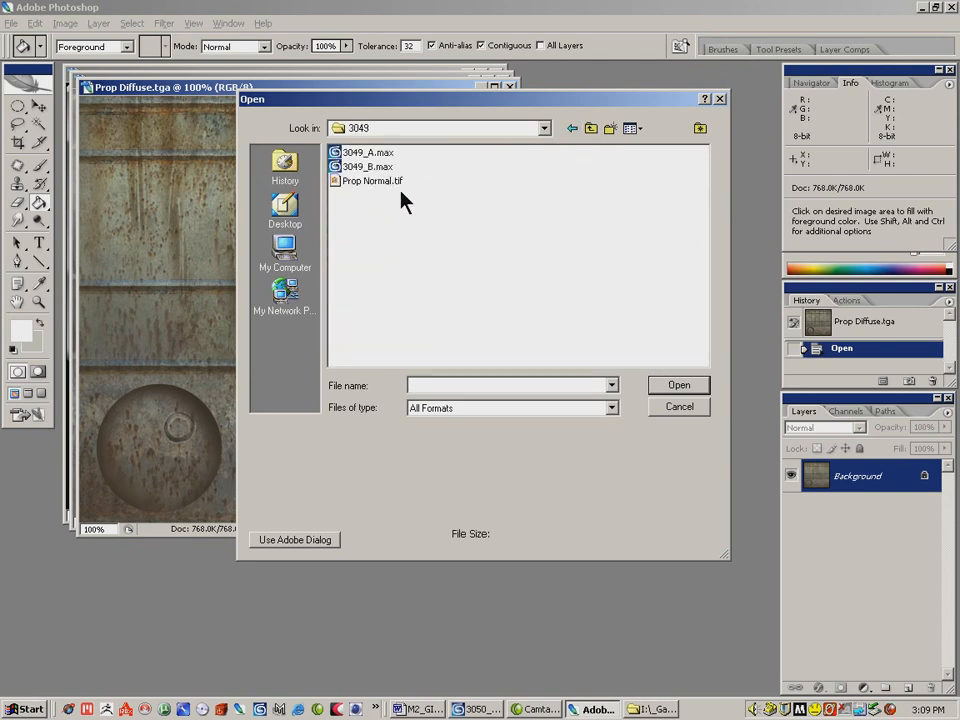
click(372, 181)
click(680, 387)
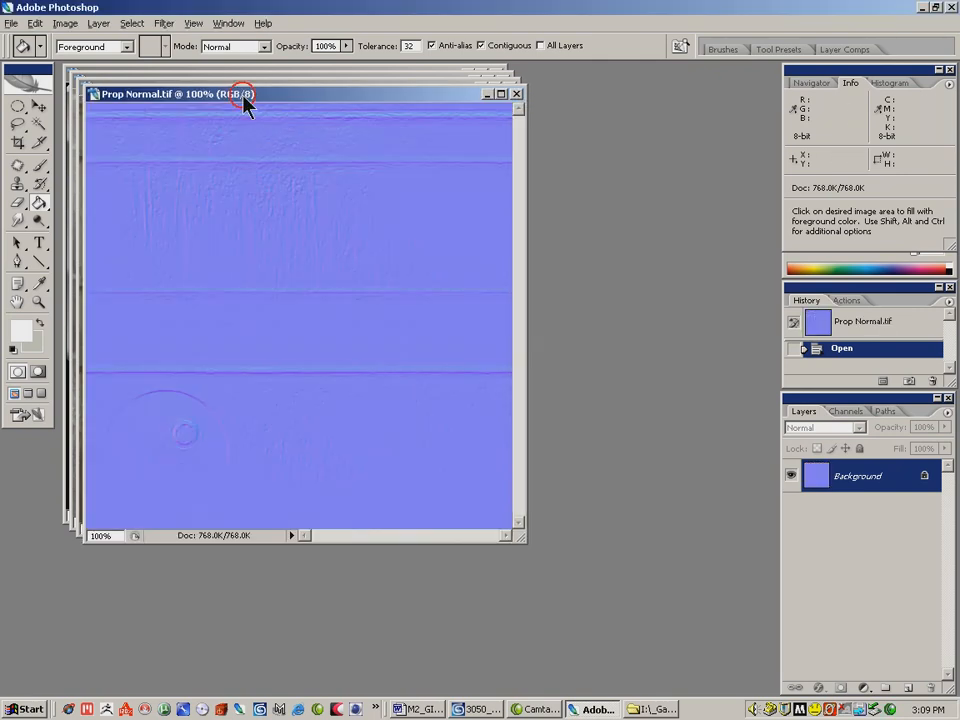
- Spread out the normal, diffuse, specular and lighting map windows in a staggered cascade so all four textures can be compared
drag(242, 97, 507, 103)
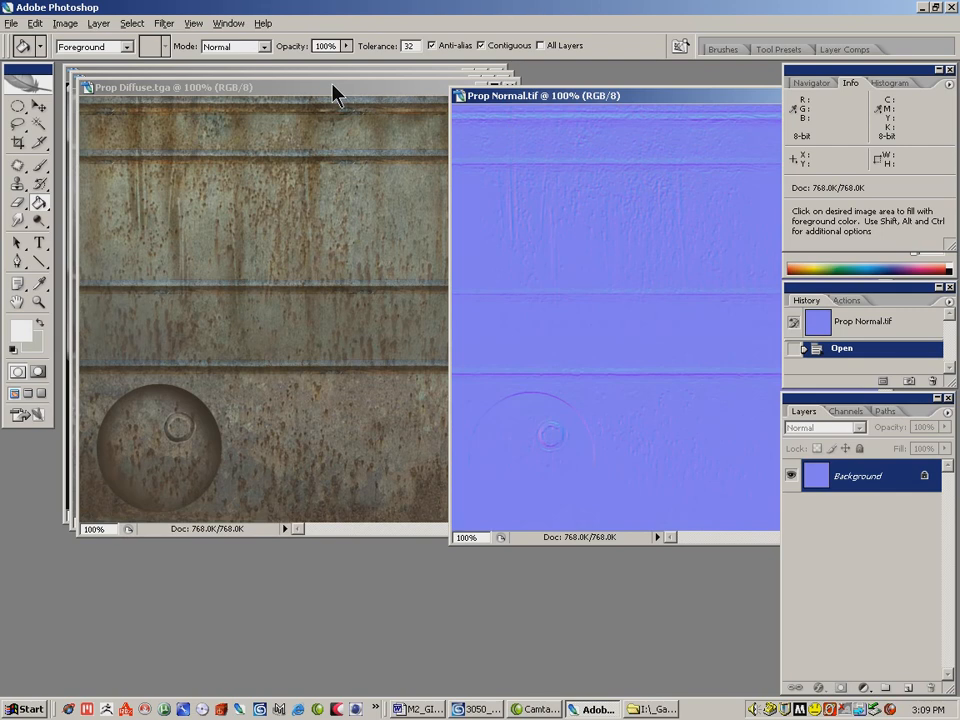
click(334, 88)
drag(300, 88, 457, 149)
drag(355, 79, 366, 208)
click(322, 99)
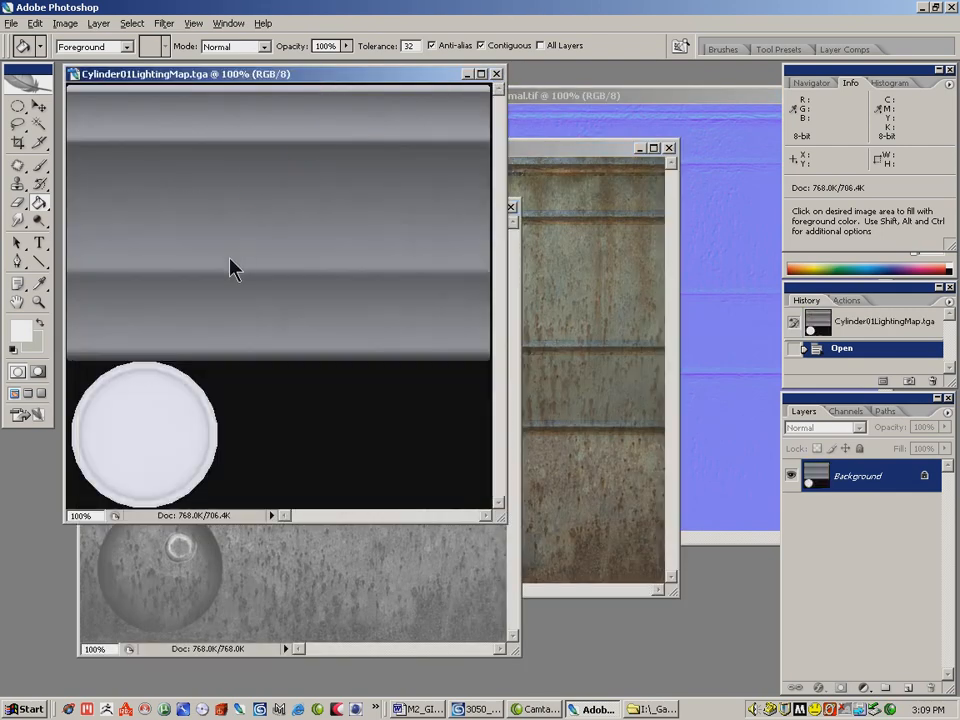
drag(230, 73, 129, 260)
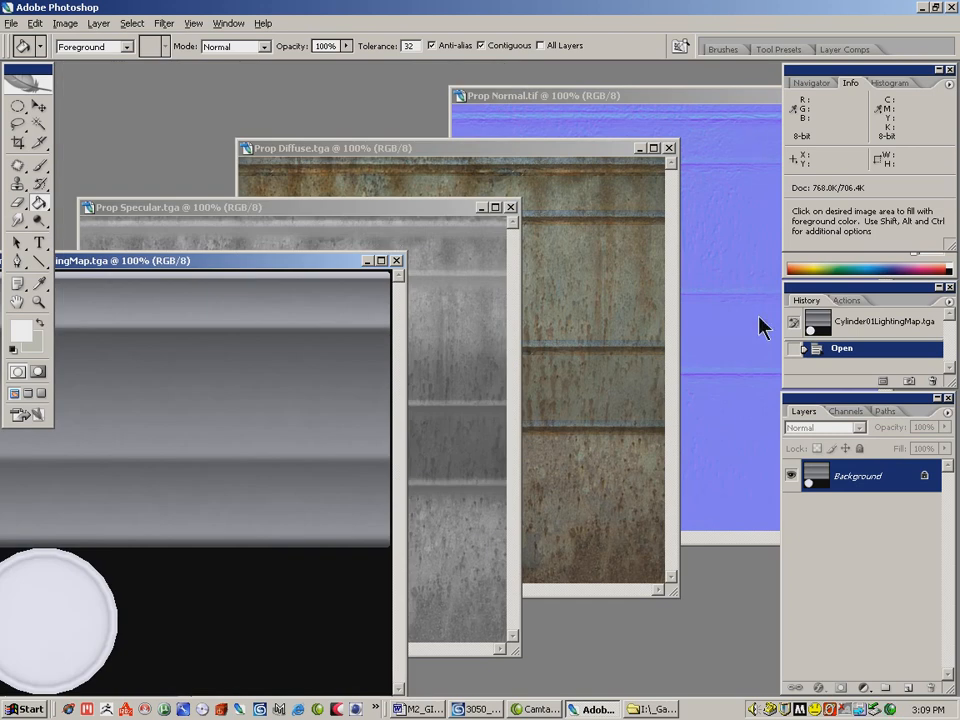